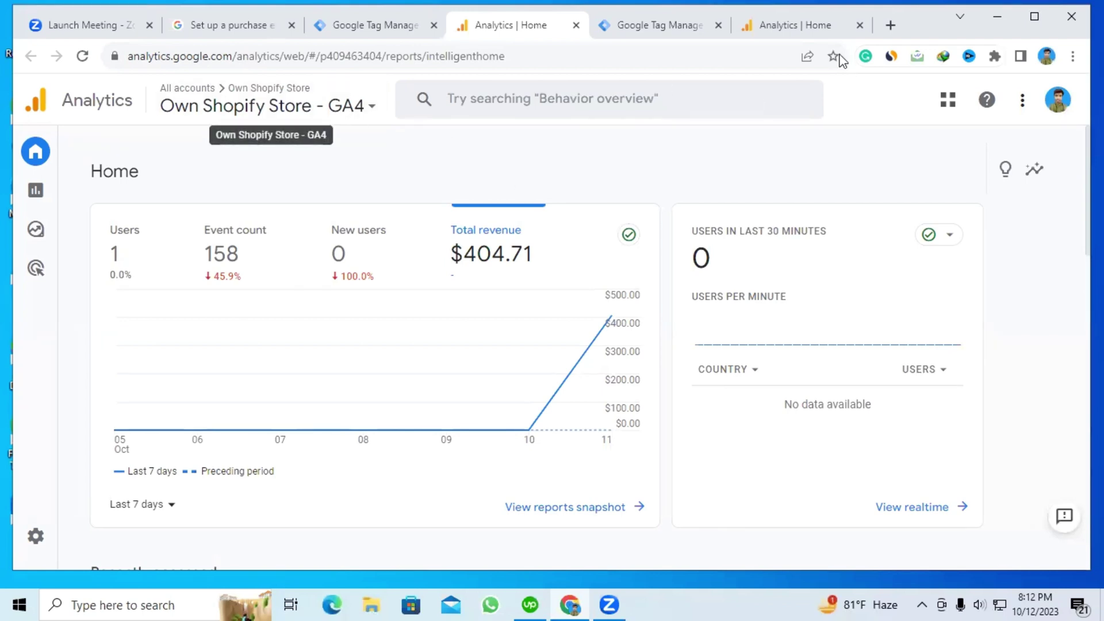
Compare the Fin Pet and Own Shopify Store home overviews in Analytics, ending on Fin Pet.
left_click(783, 29)
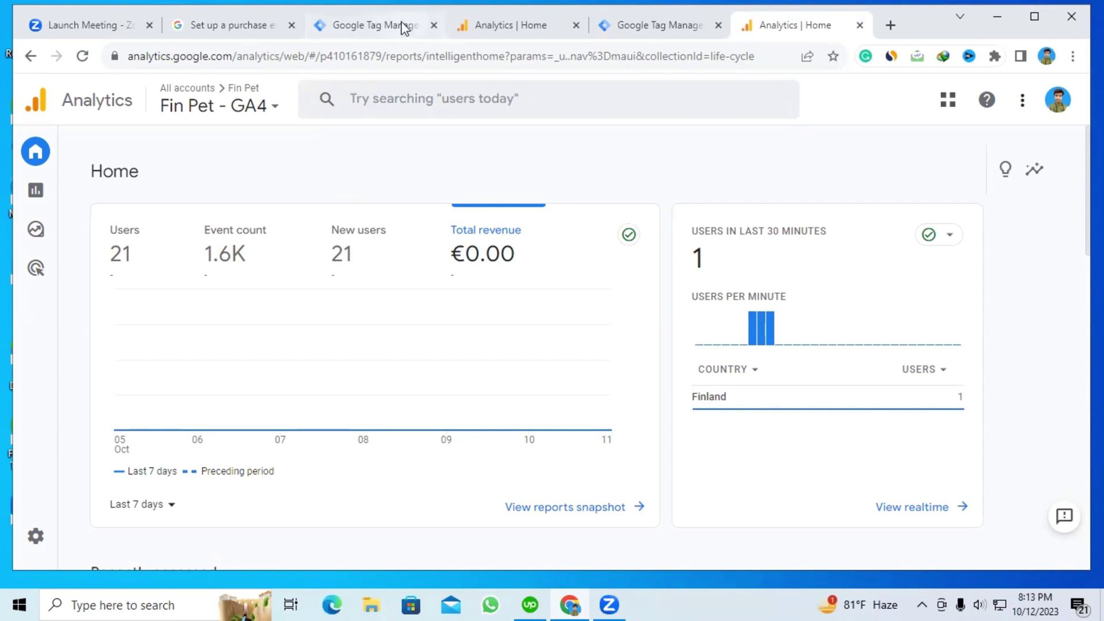
left_click(520, 26)
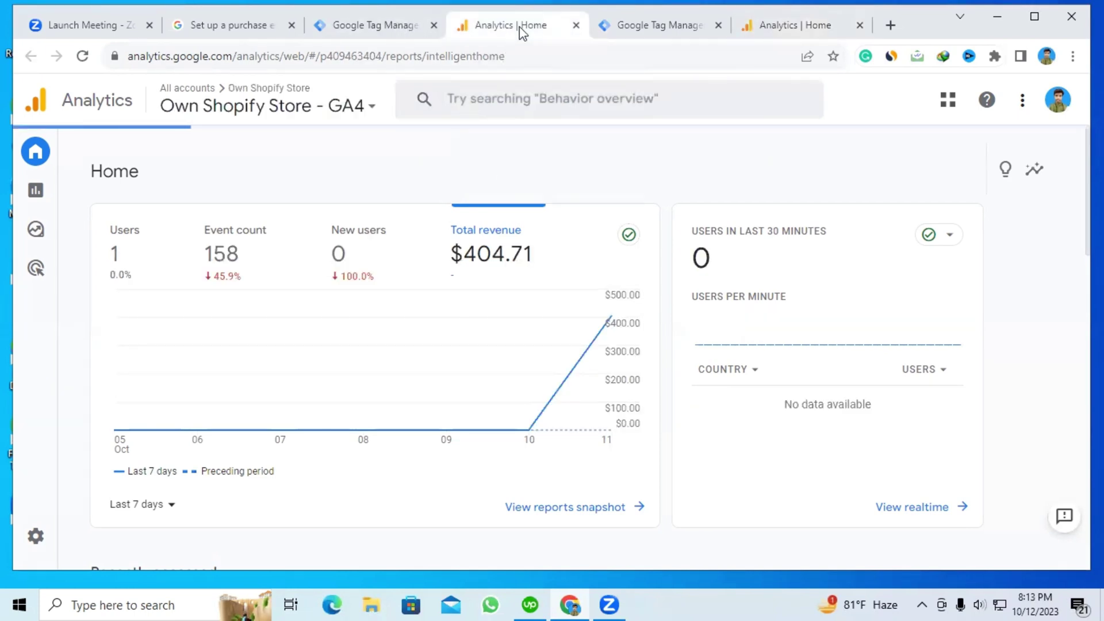
left_click(765, 26)
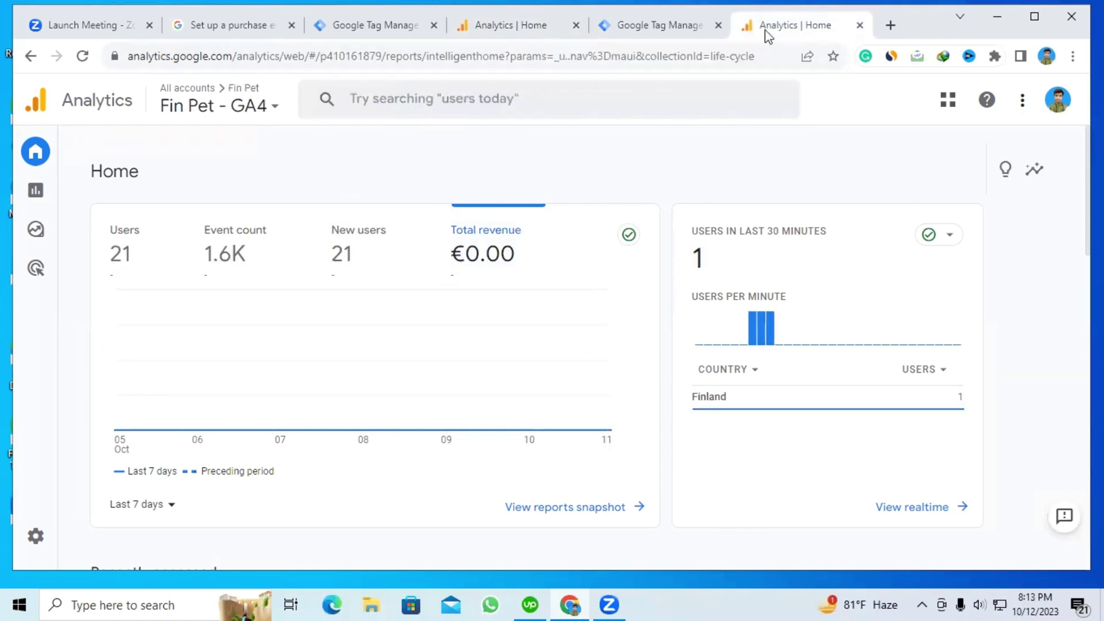
left_click(516, 29)
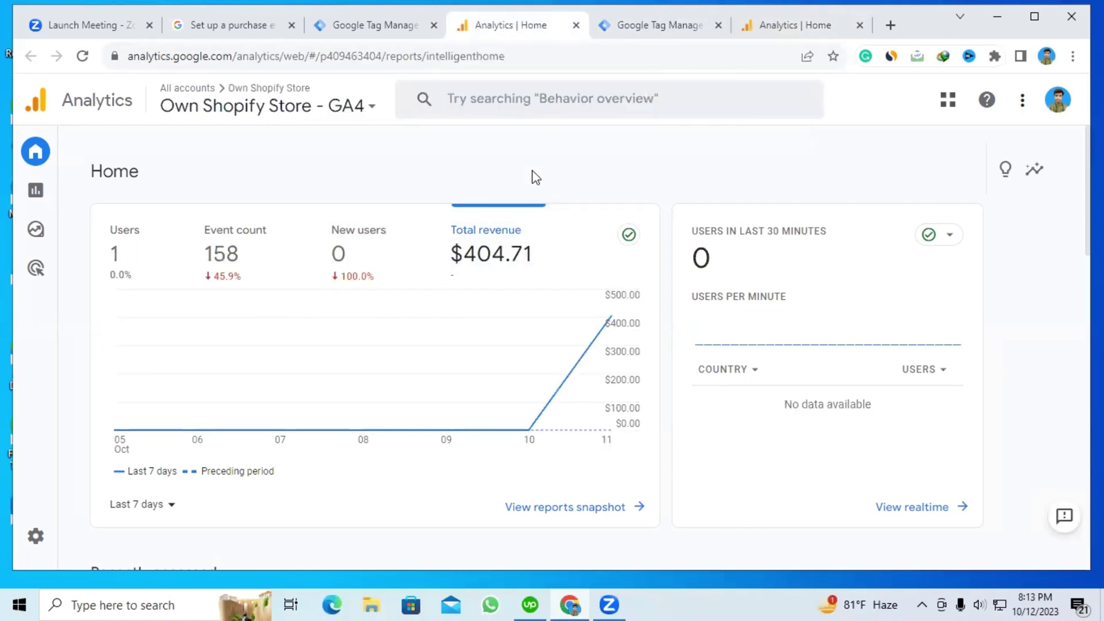
left_click(788, 25)
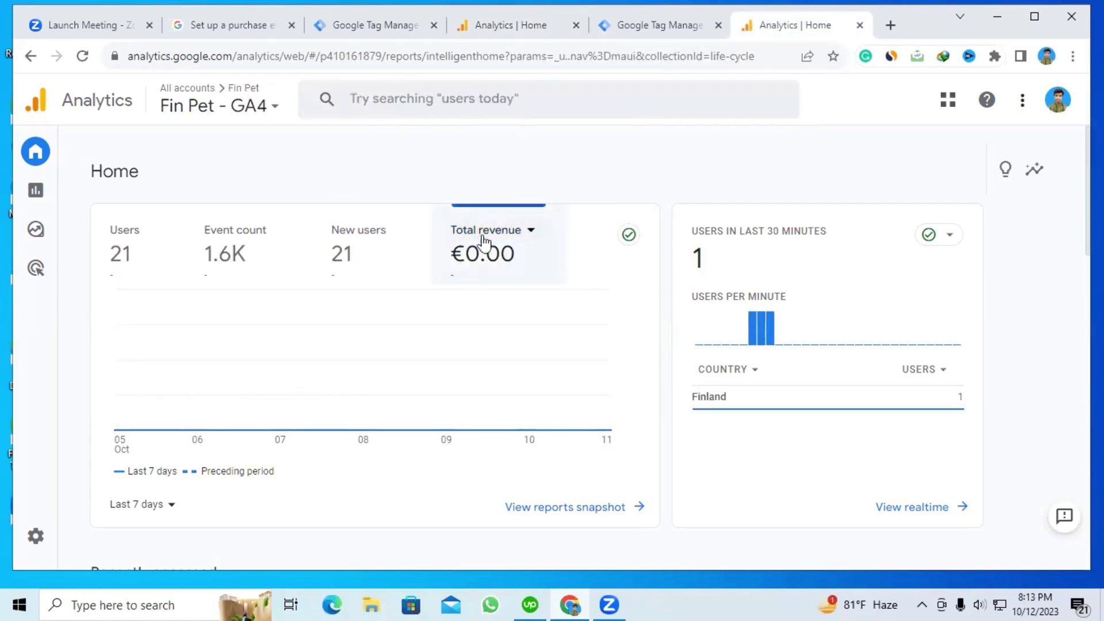
mouse_move(38, 197)
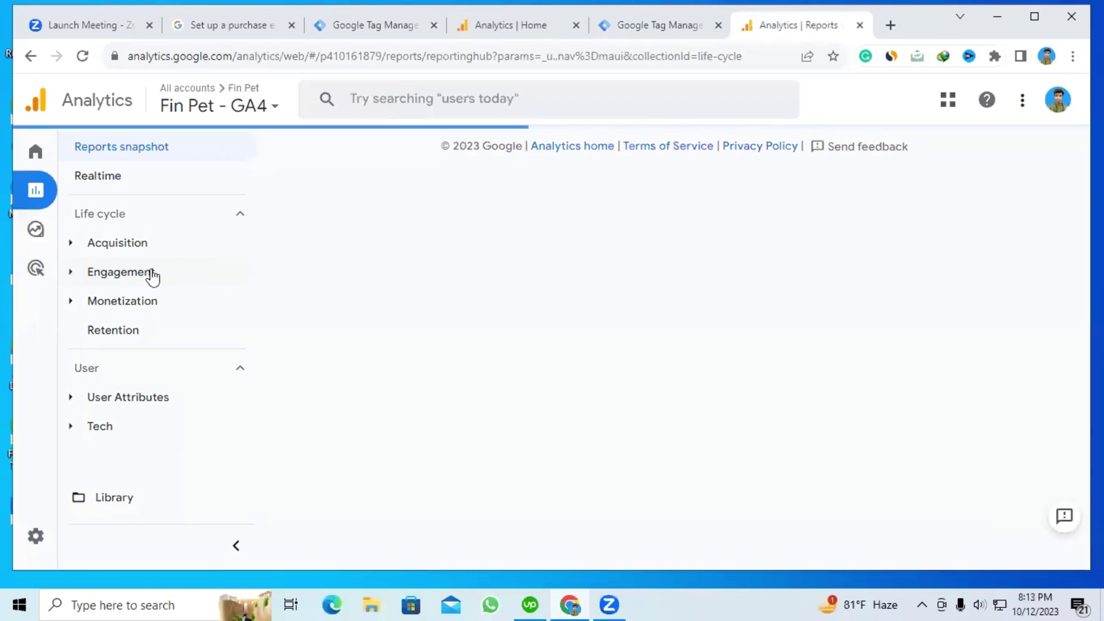
Open Engagement > Events and check the purchase row: 7 events, €0.00 revenue.
left_click(151, 277)
left_click(126, 335)
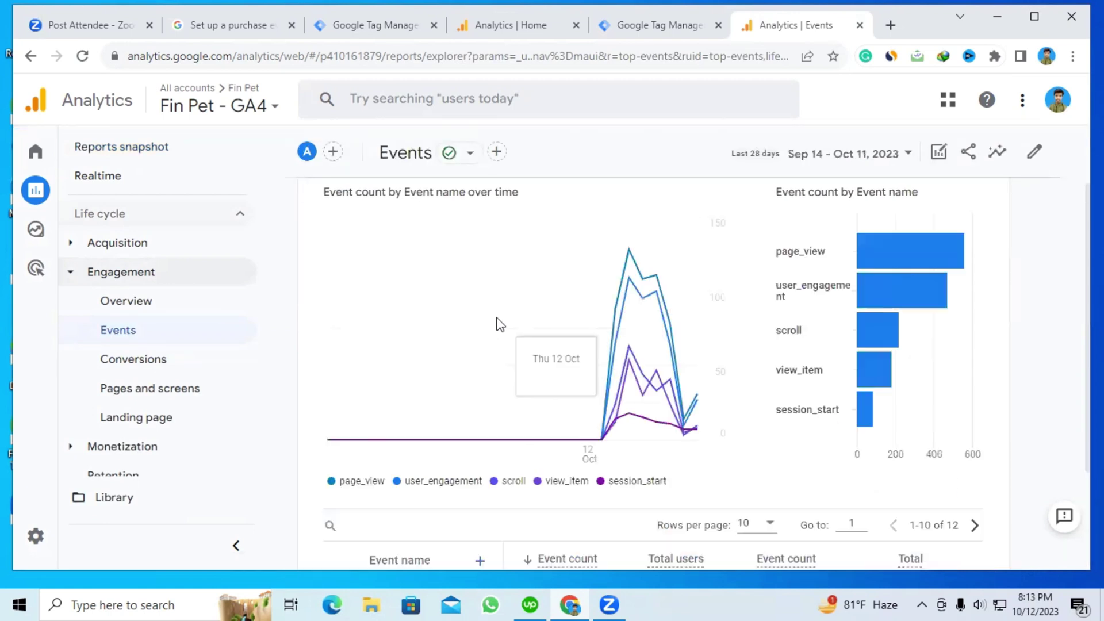
scroll(500, 325, "down", 7)
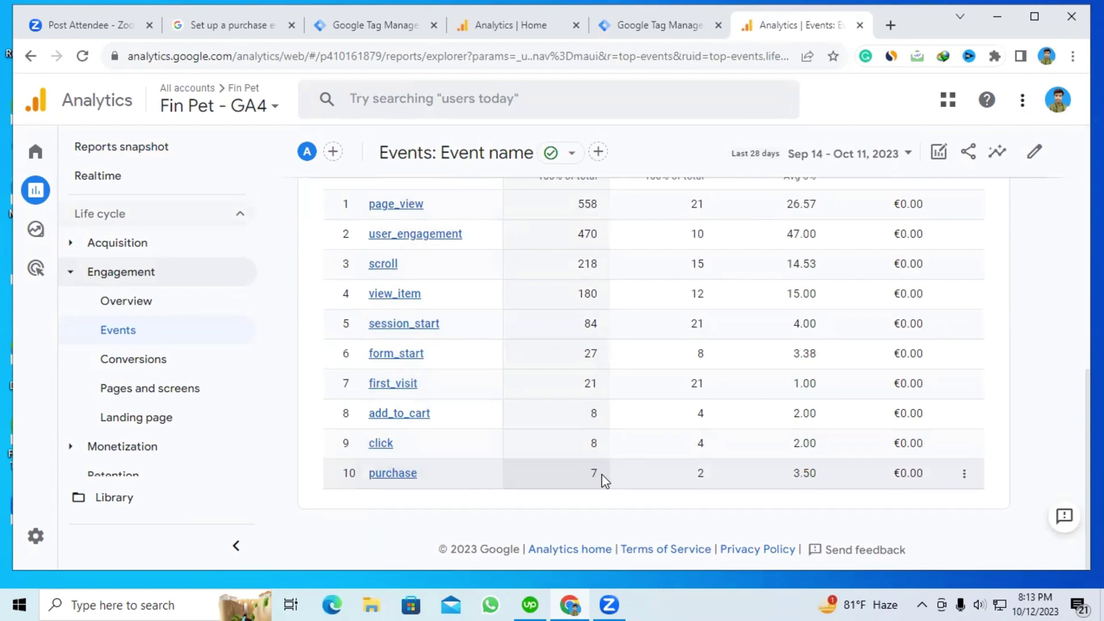
scroll(602, 474, "up", 5)
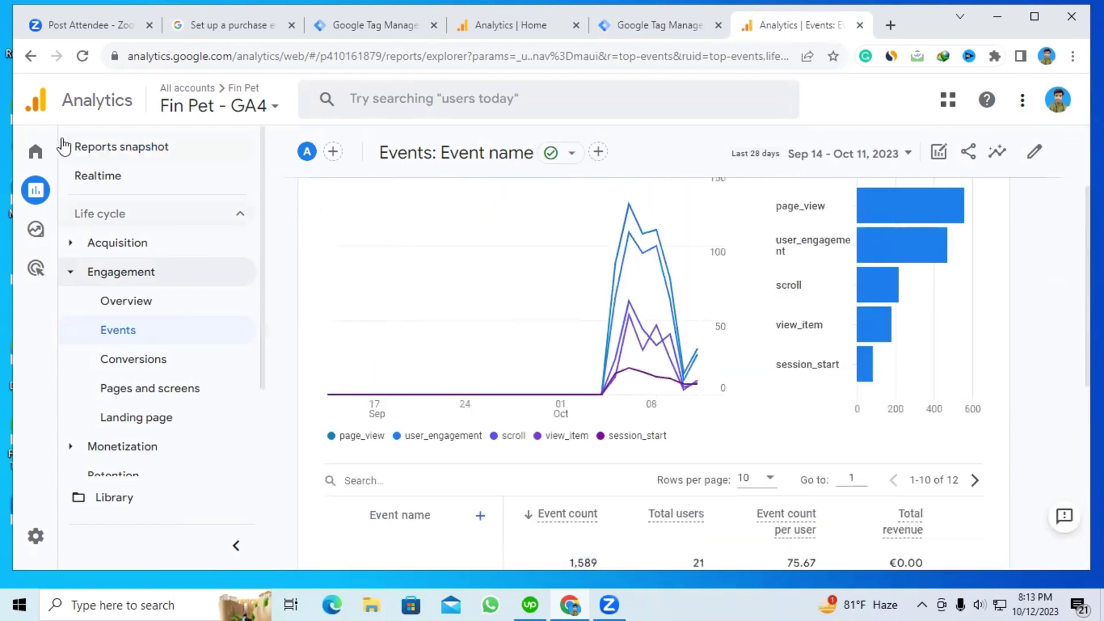
Return to Fin Pet's Home overview and bring up the purchase event setup guide.
left_click(37, 153)
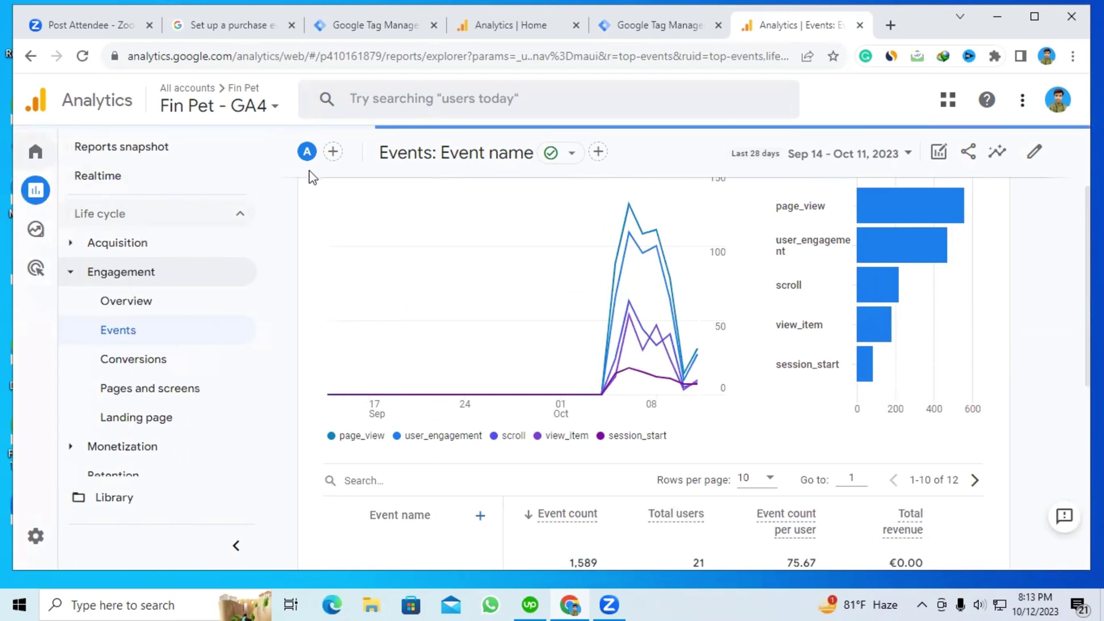
mouse_move(442, 235)
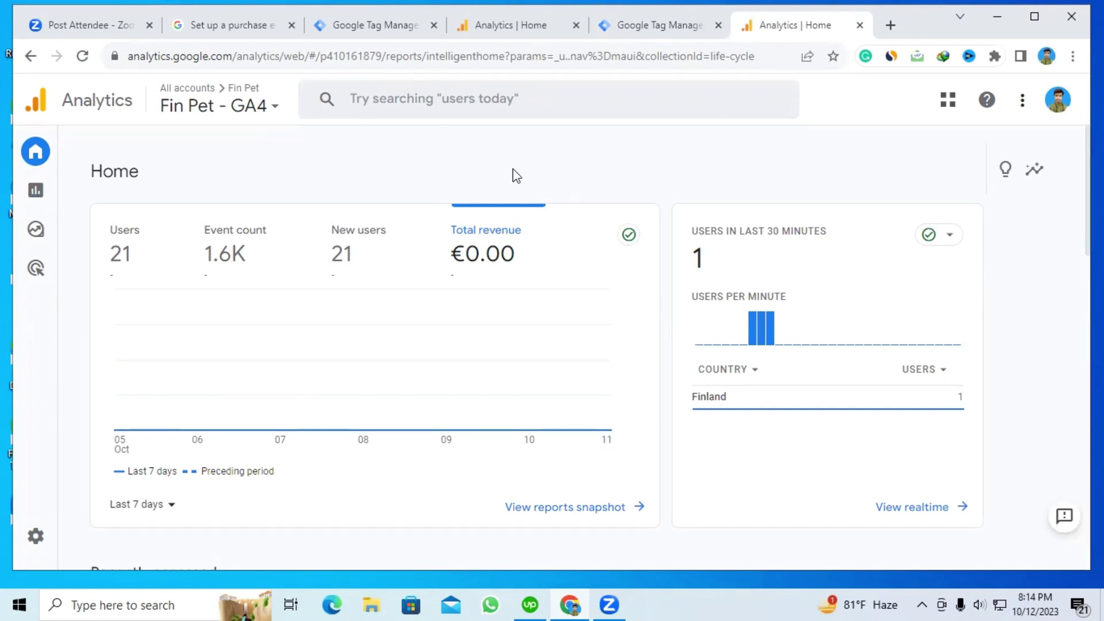
left_click(209, 17)
Scroll the 'Set up a purchase event' guide and highlight its gtag code sample.
scroll(374, 287, "up", 2)
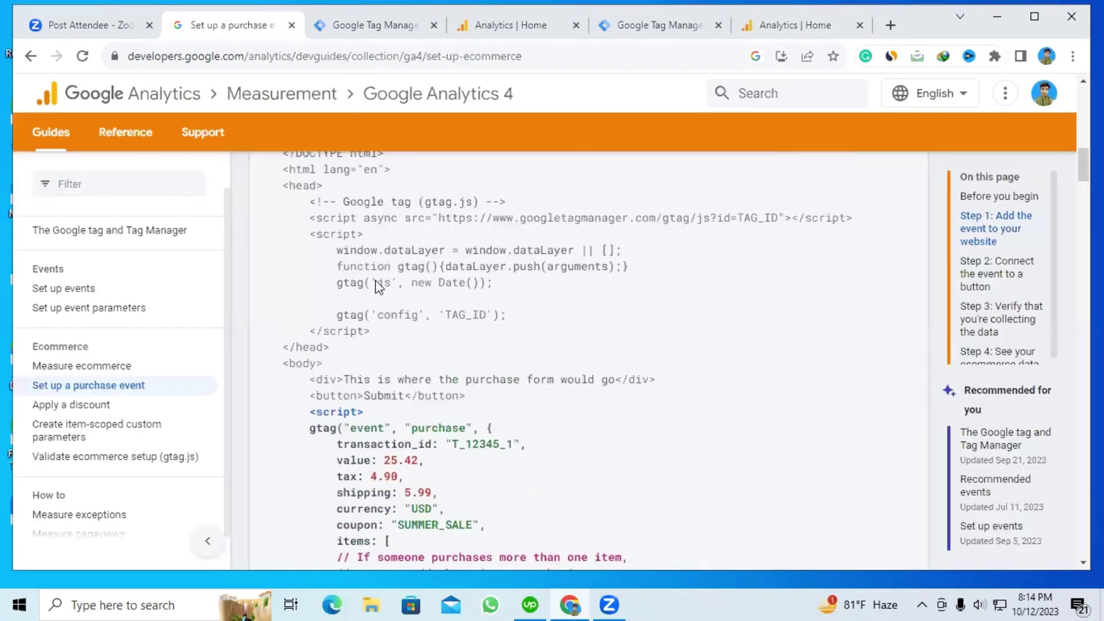
scroll(376, 288, "down", 2)
scroll(376, 287, "down", 1)
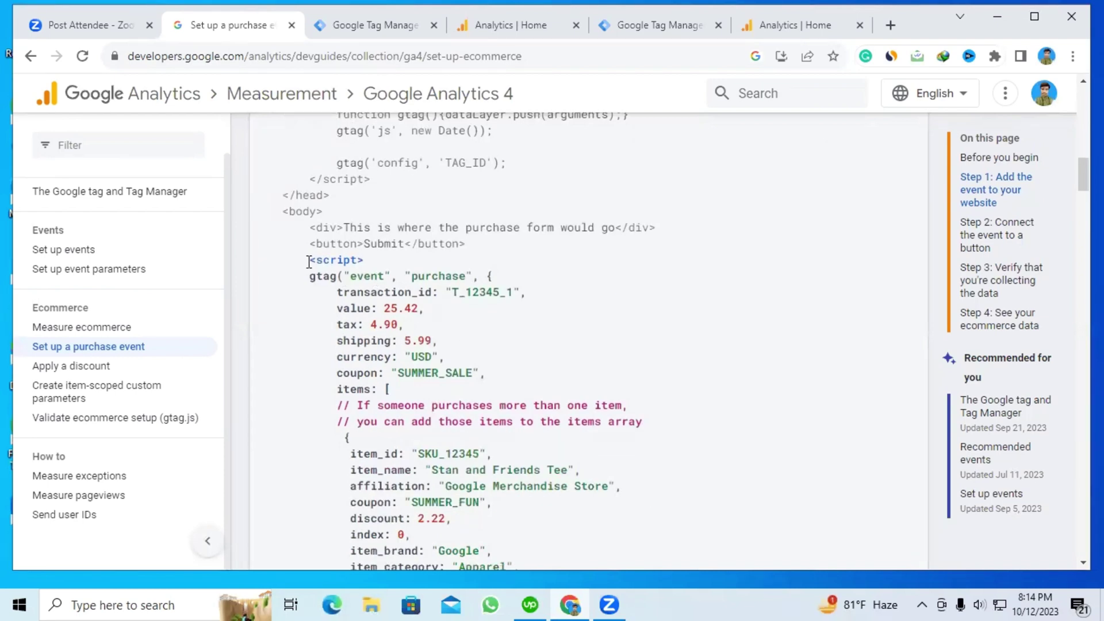
left_click_drag(309, 261, 505, 526)
left_click(639, 367)
Highlight the transaction_id, value, currency and item_name parameters in the sample code.
left_click_drag(340, 292, 433, 299)
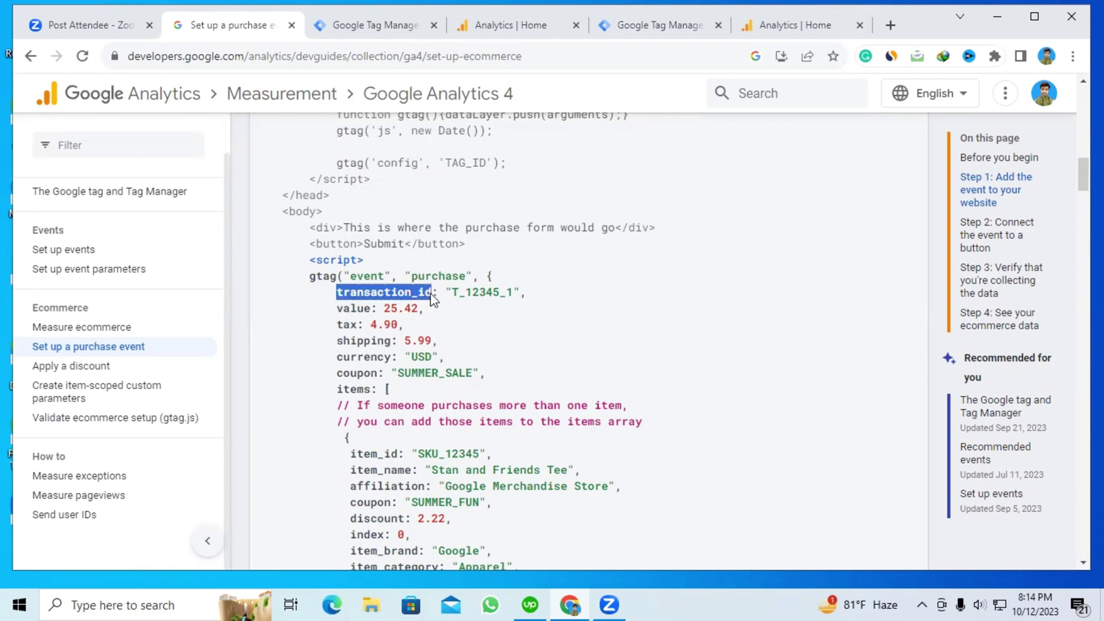
double_click(366, 308)
left_click_drag(332, 361, 391, 360)
scroll(429, 356, "down", 3)
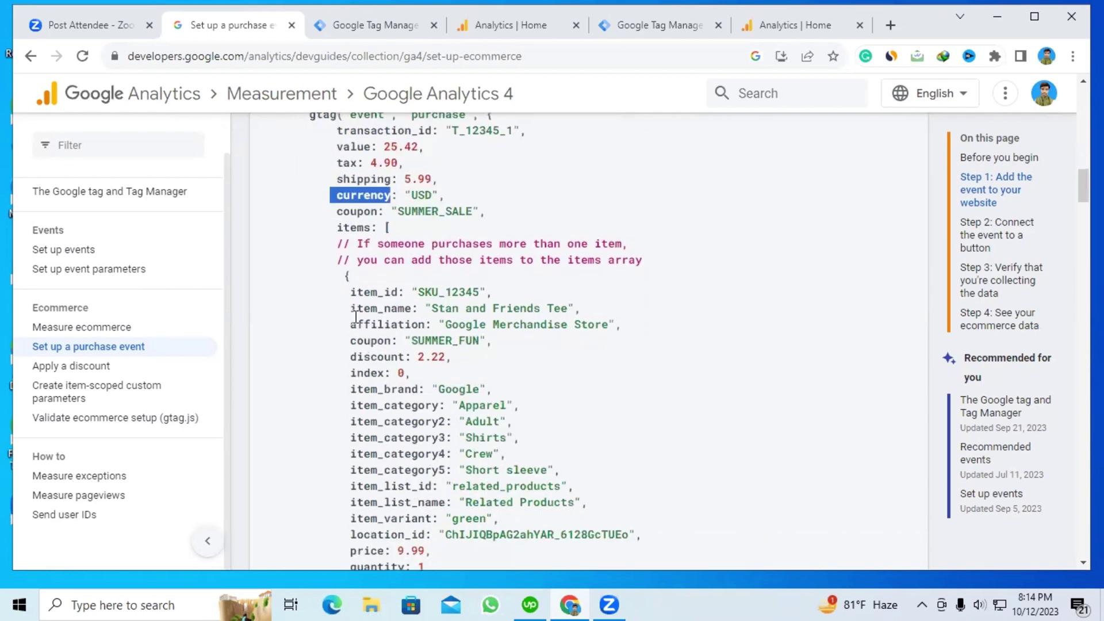
left_click_drag(349, 309, 406, 310)
scroll(455, 352, "up", 3)
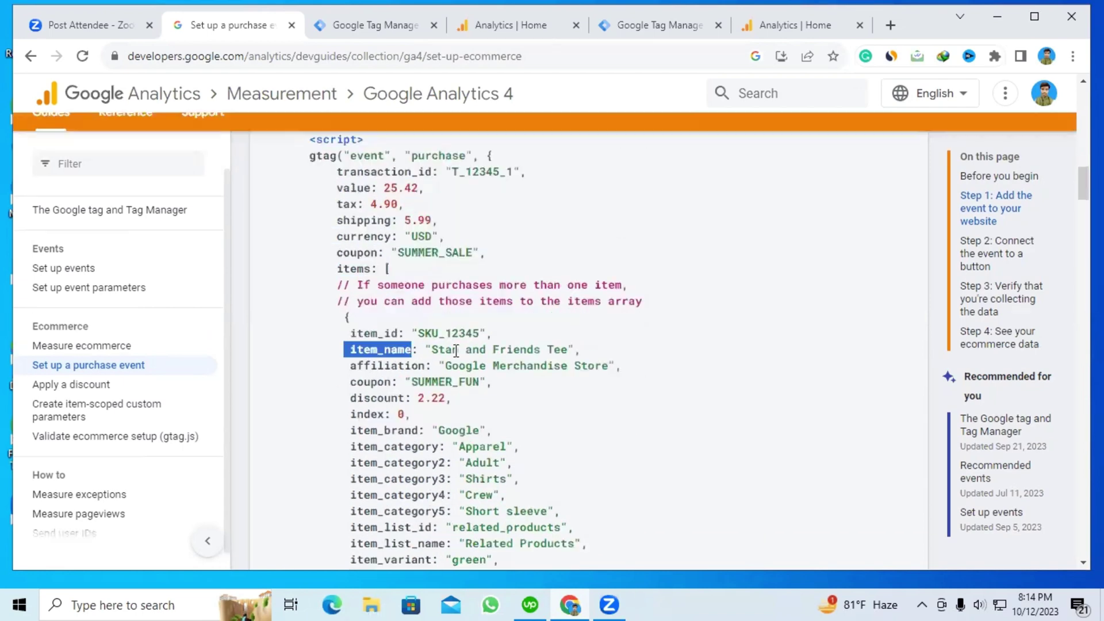
left_click(390, 26)
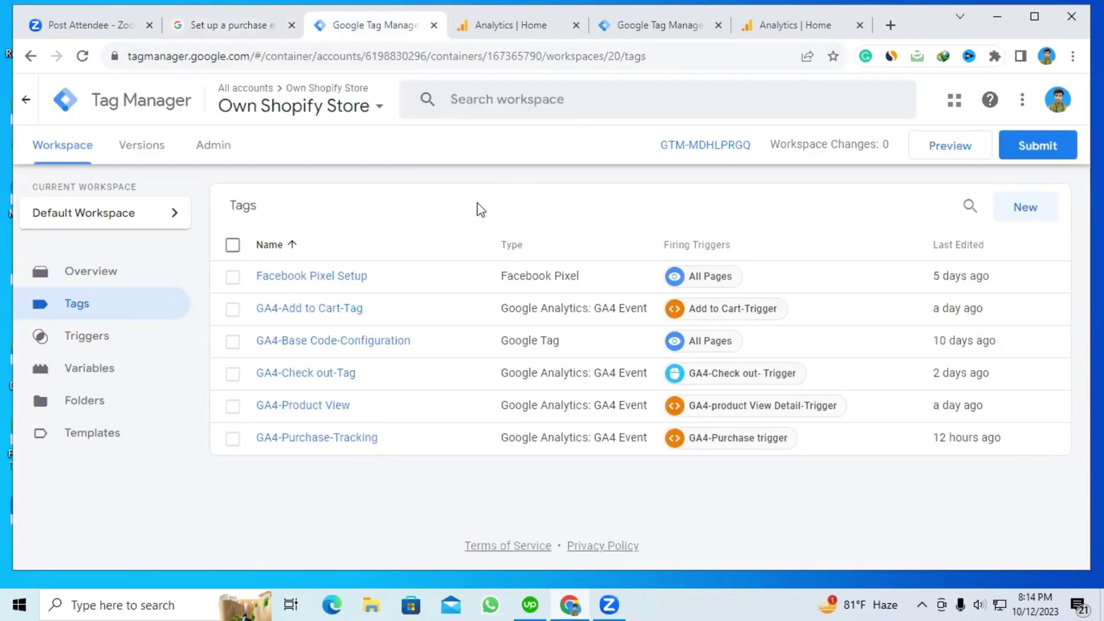
Open the GA4-Purchase-Tracking tag in the Own Shopify Store container, then in finpet.fi.
left_click(633, 27)
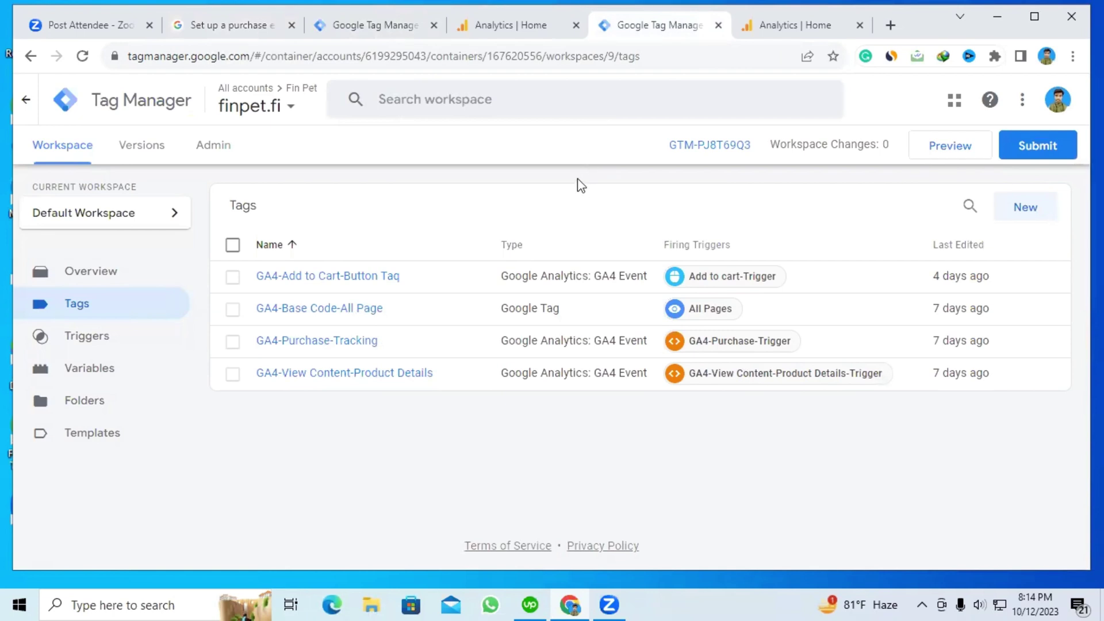
left_click(339, 26)
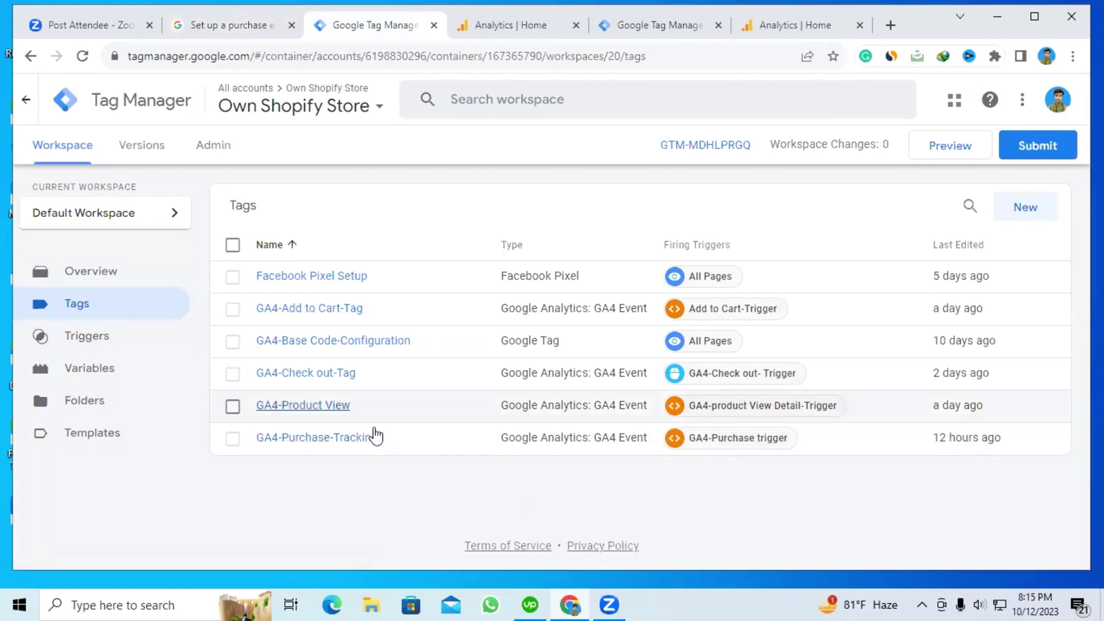
left_click(318, 441)
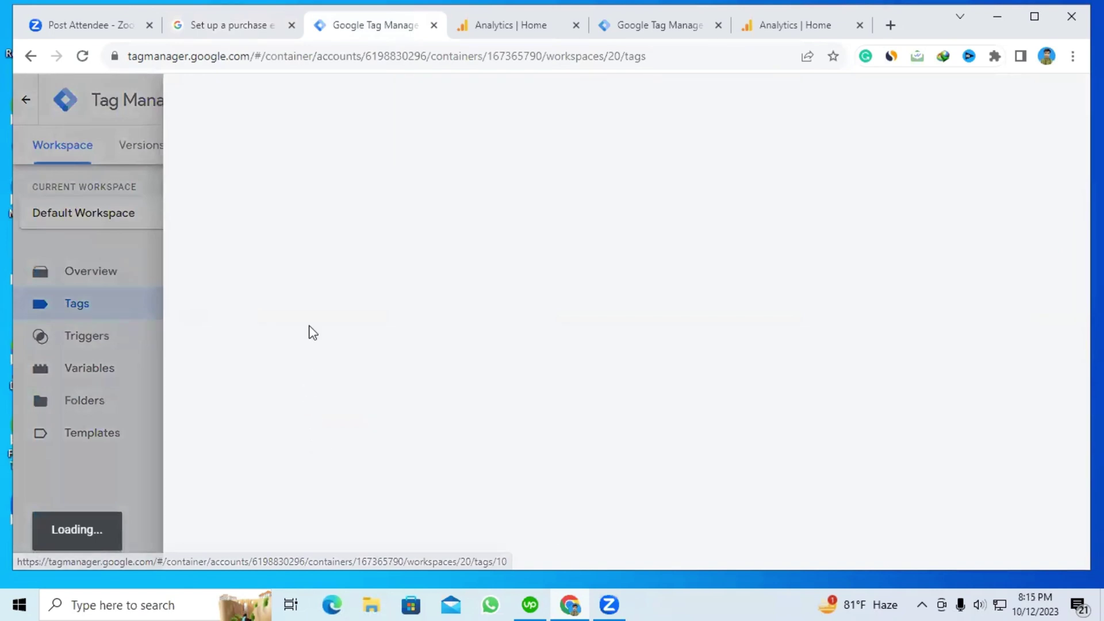
left_click(660, 24)
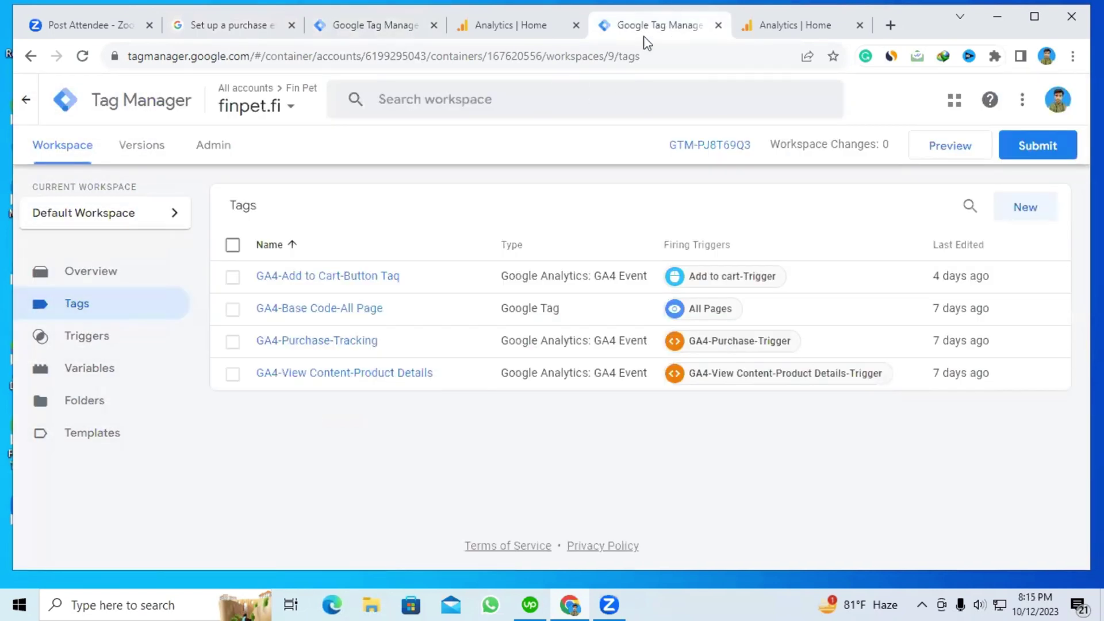
left_click(311, 345)
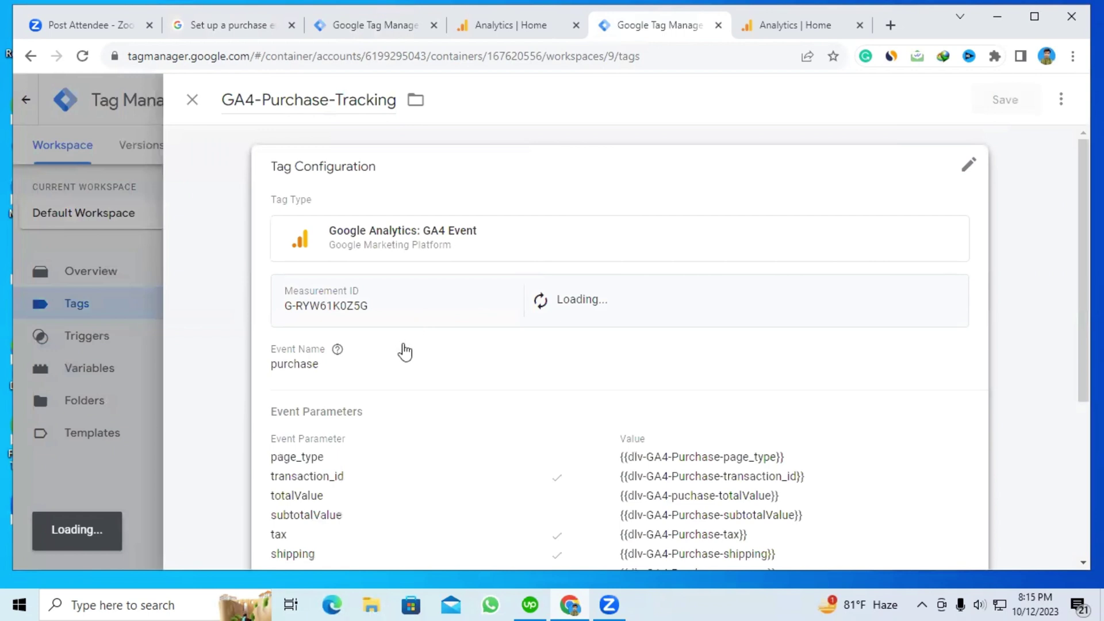
Make the Own Shopify Store purchase tag's configuration editable and scroll through its parameters.
left_click(393, 29)
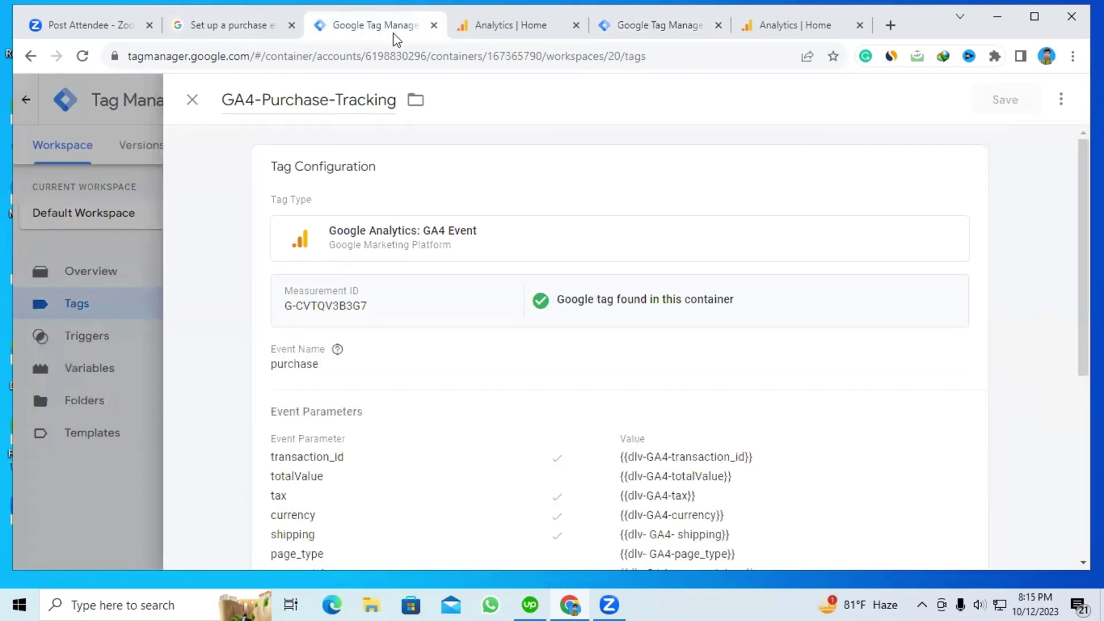
scroll(468, 365, "down", 5)
scroll(440, 311, "up", 4)
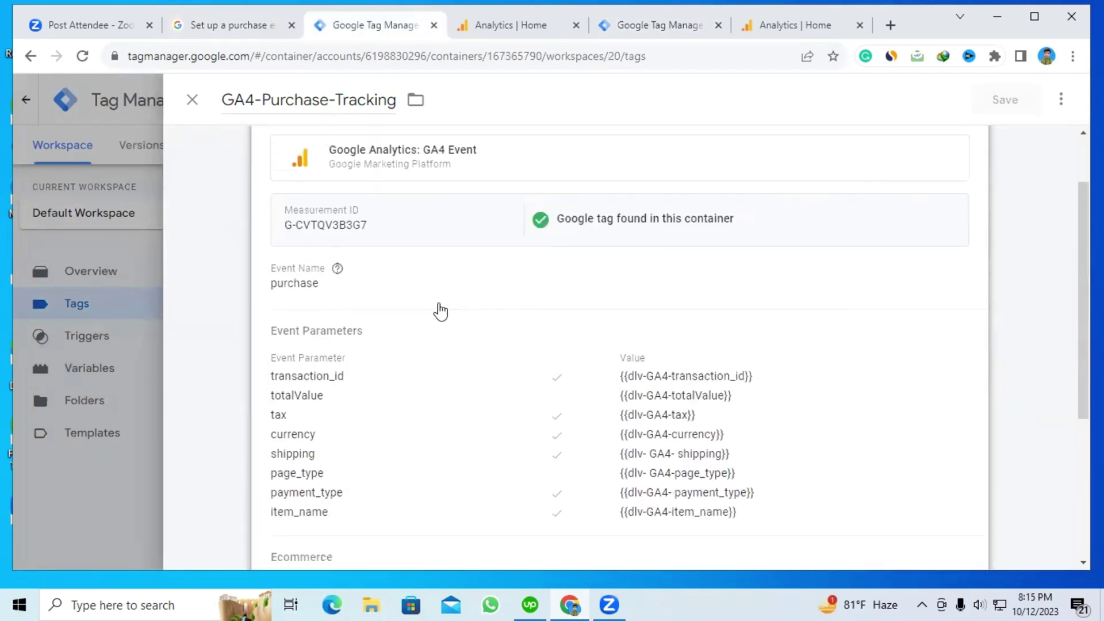
left_click(424, 279)
scroll(557, 318, "down", 1)
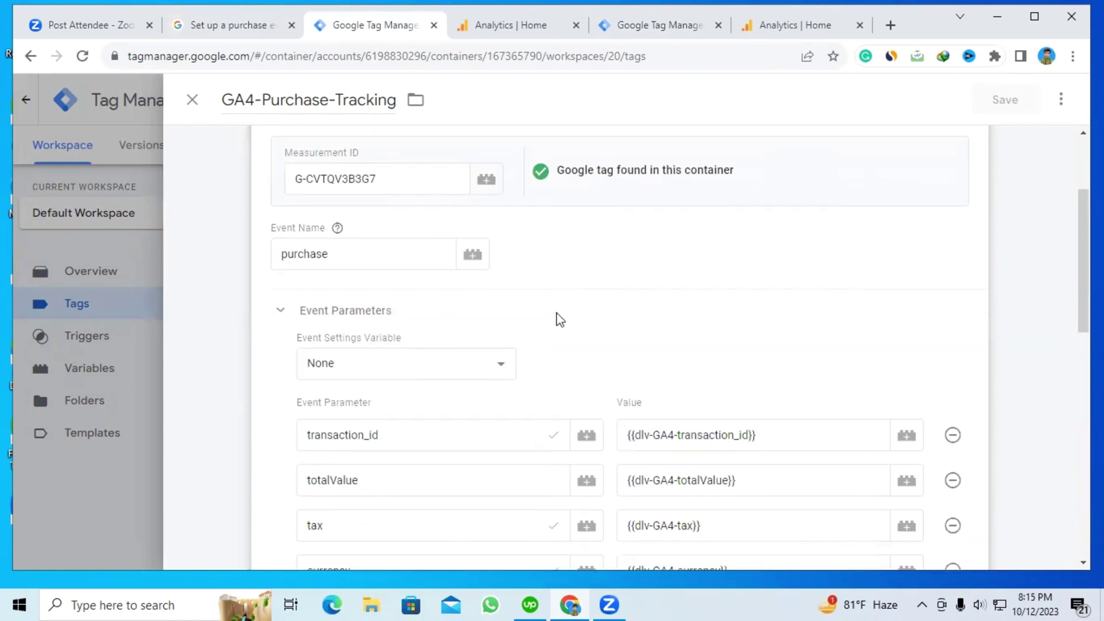
scroll(552, 315, "down", 4)
scroll(437, 276, "up", 3)
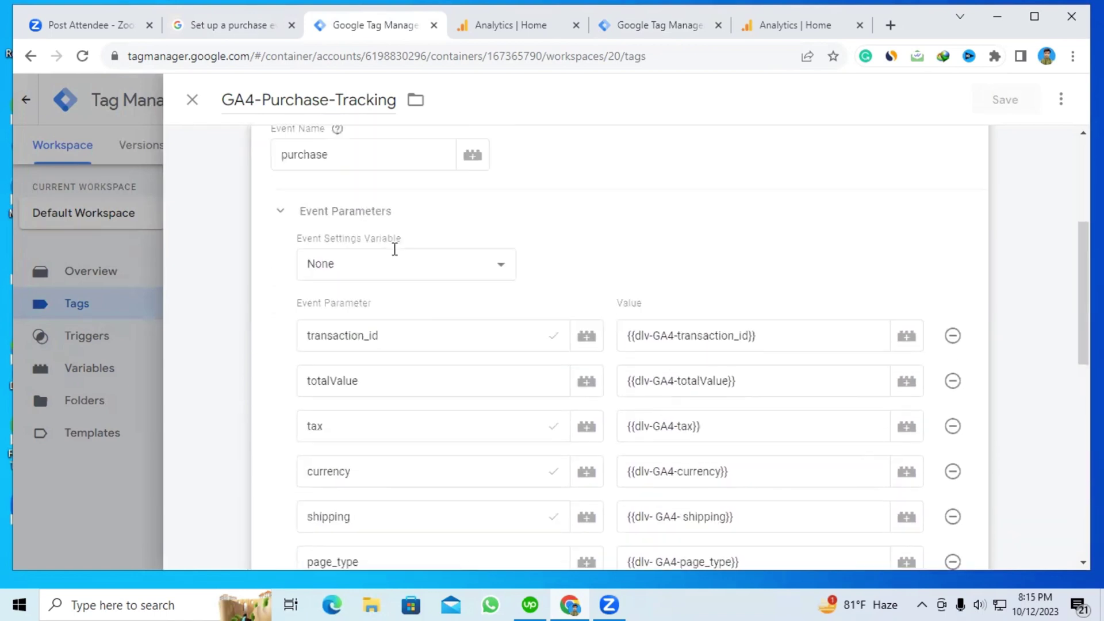
scroll(374, 259, "up", 1)
scroll(339, 262, "up", 2)
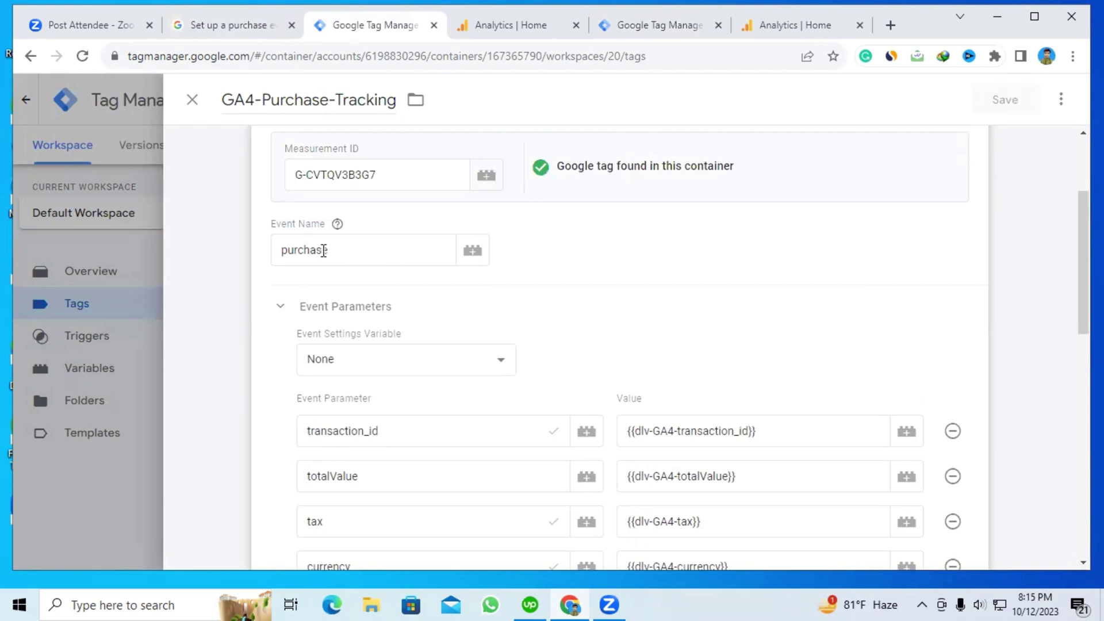
scroll(383, 308, "down", 4)
scroll(382, 308, "up", 2)
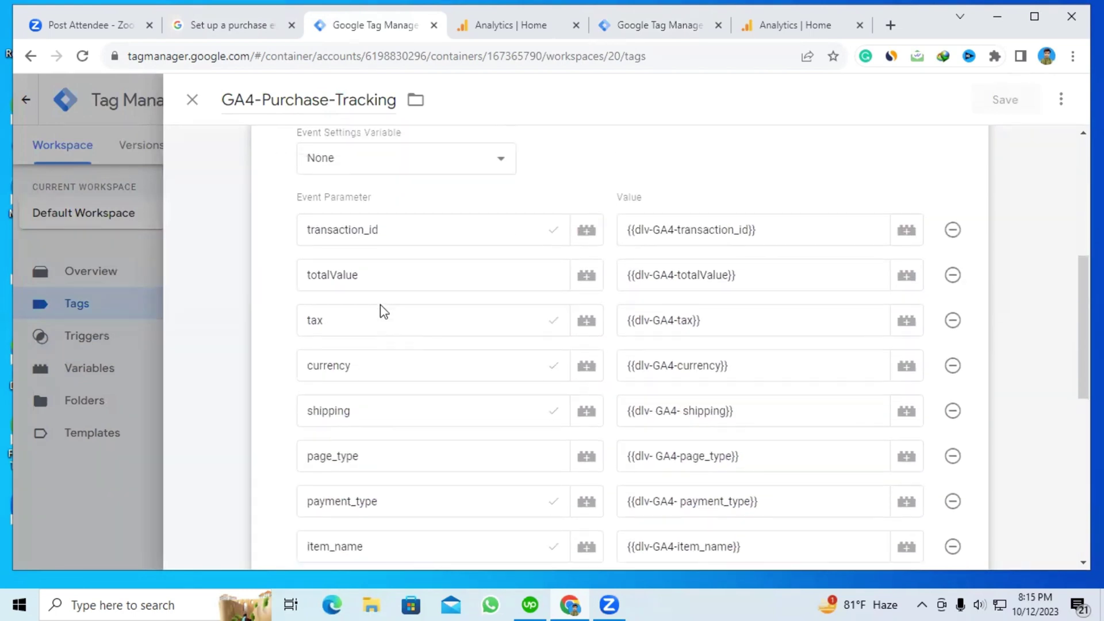
Highlight the transaction_id, totalValue, currency and item_name parameter names.
left_click_drag(305, 273, 375, 270)
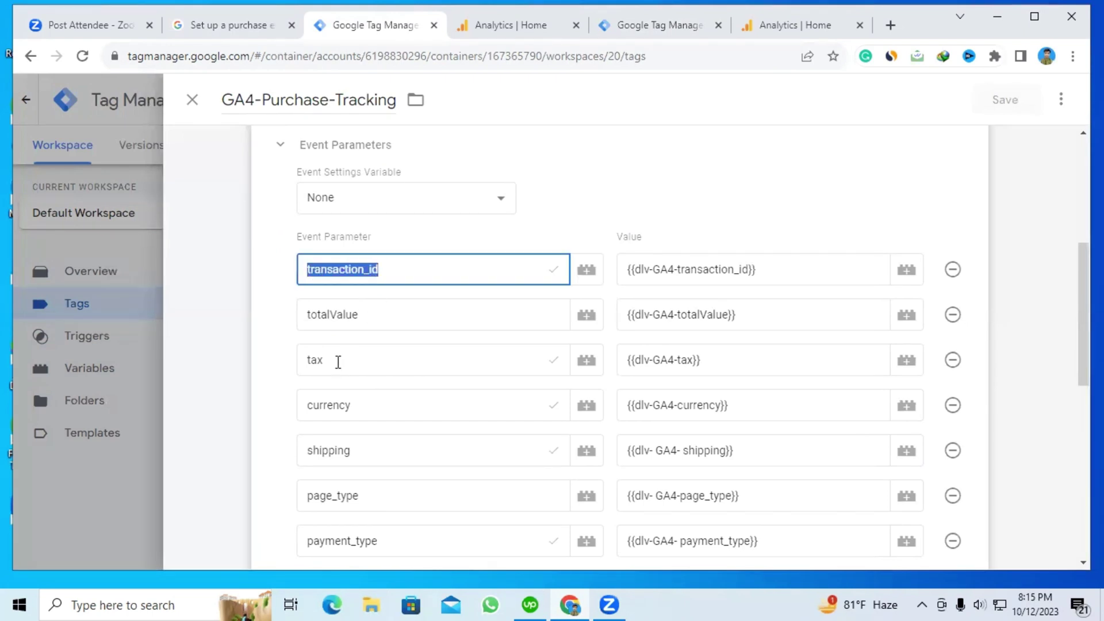
left_click_drag(383, 312, 316, 314)
double_click(383, 405)
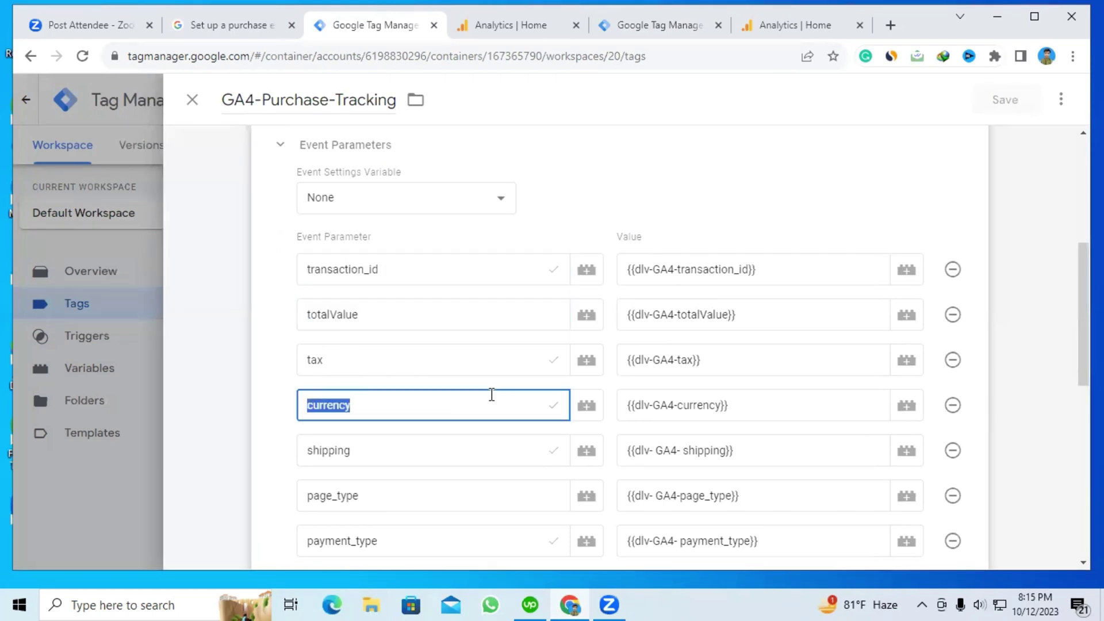
scroll(441, 406, "down", 3)
left_click_drag(377, 428, 311, 428)
scroll(561, 190, "up", 2)
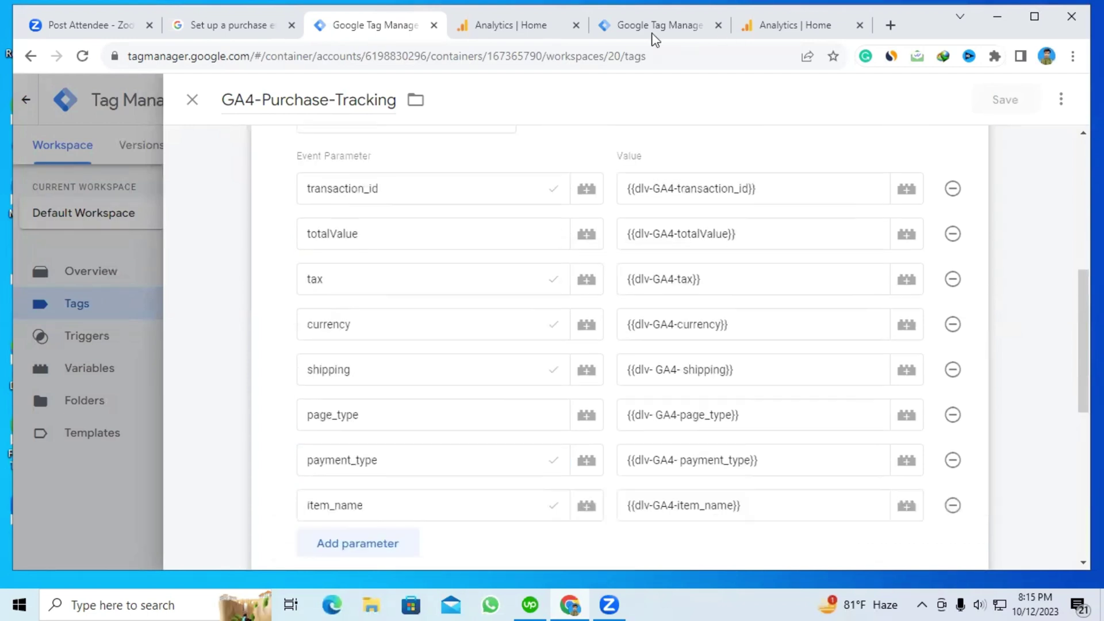
left_click(655, 36)
scroll(521, 339, "down", 3)
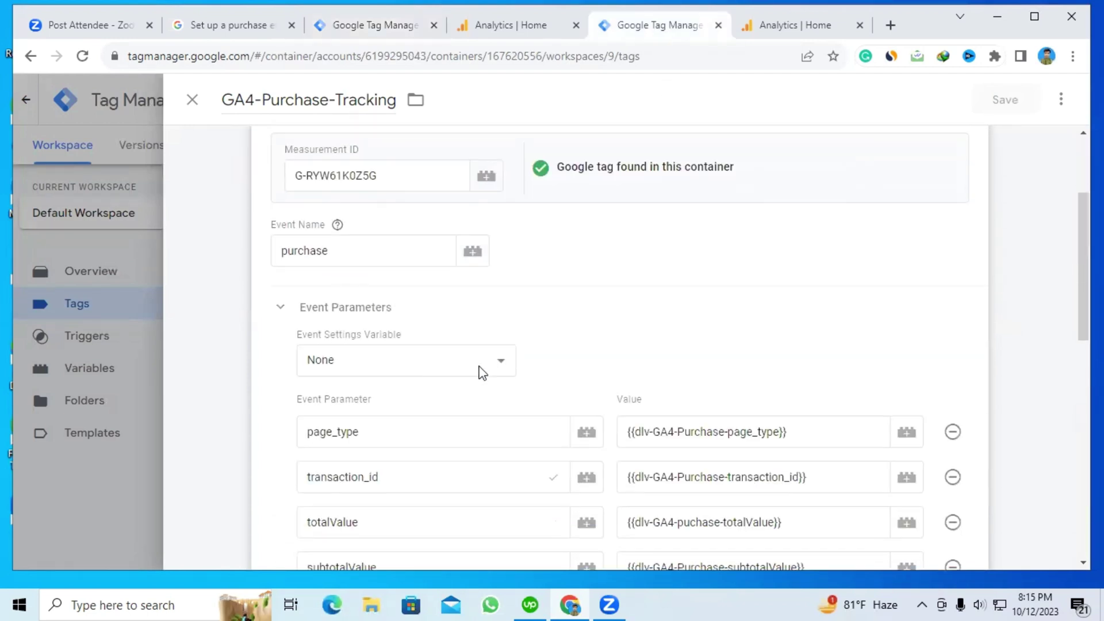
scroll(461, 291, "down", 1)
scroll(395, 251, "up", 1)
scroll(570, 308, "down", 1)
scroll(402, 353, "down", 2)
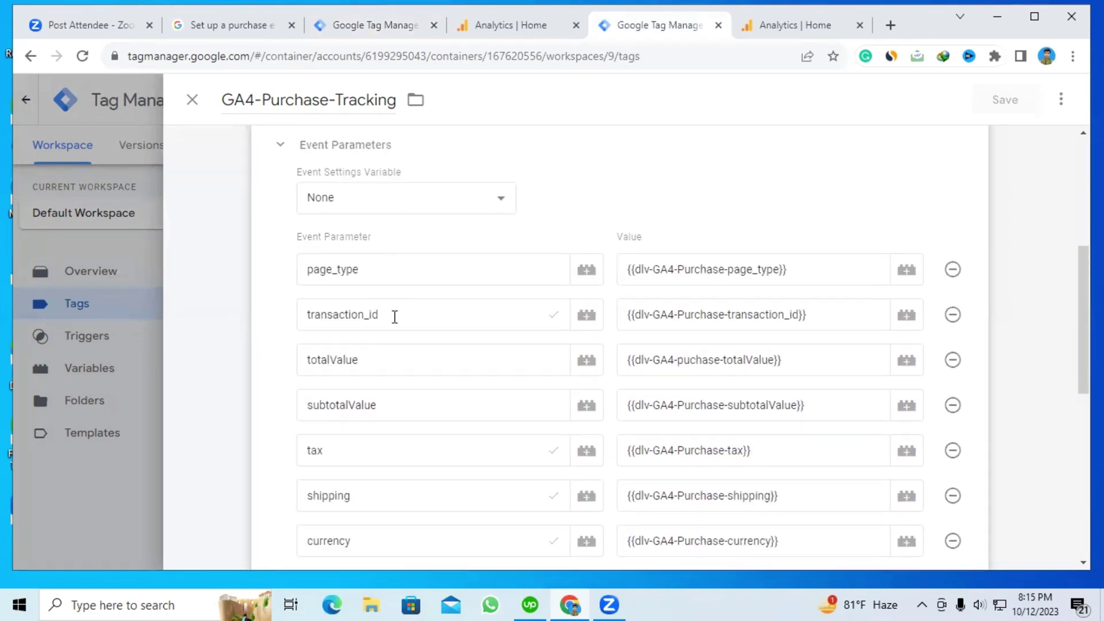
scroll(371, 437, "down", 1)
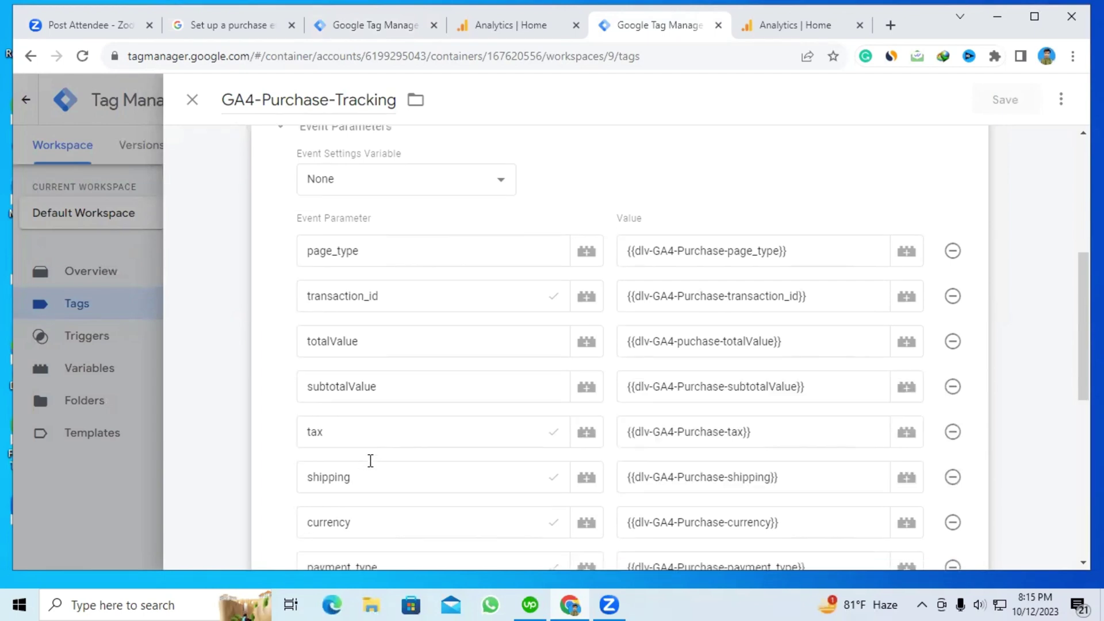
scroll(393, 469, "down", 2)
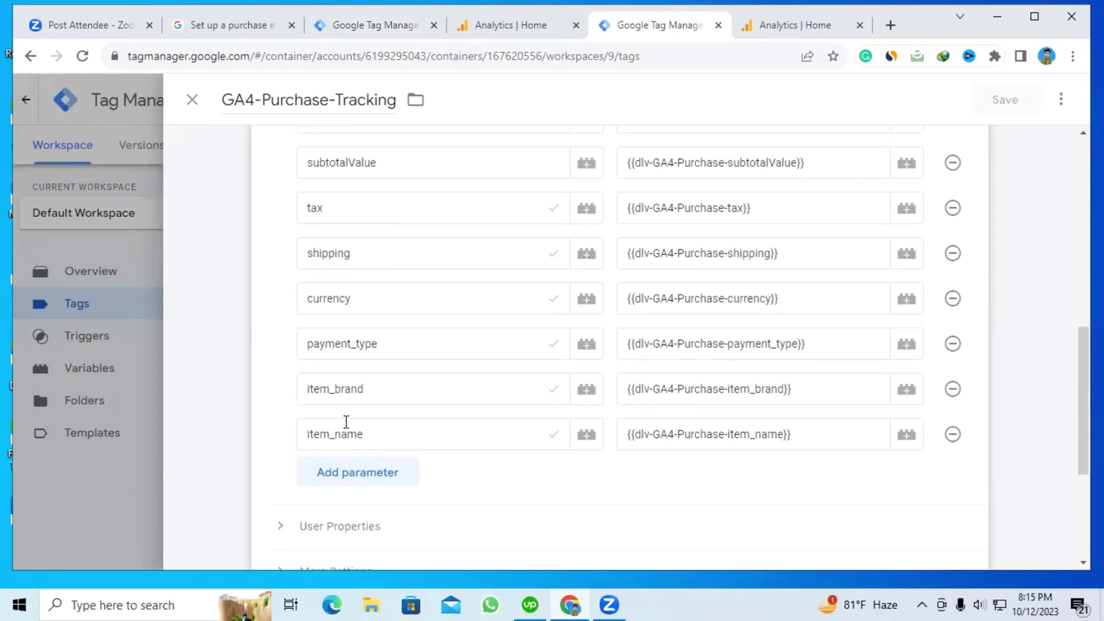
scroll(346, 422, "up", 2)
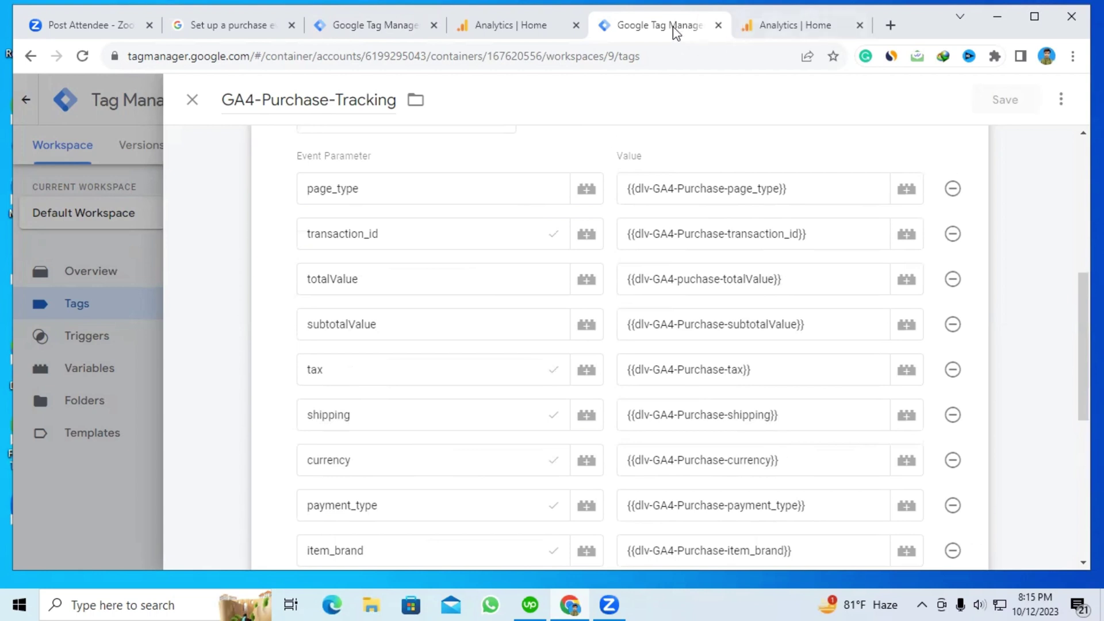
left_click(762, 28)
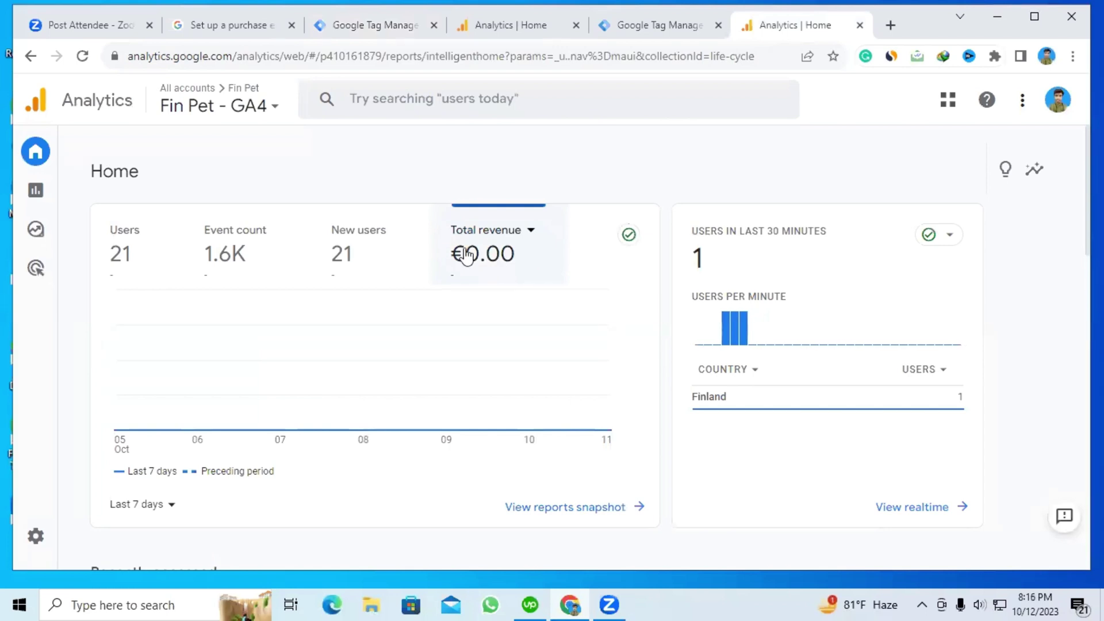
left_click(645, 28)
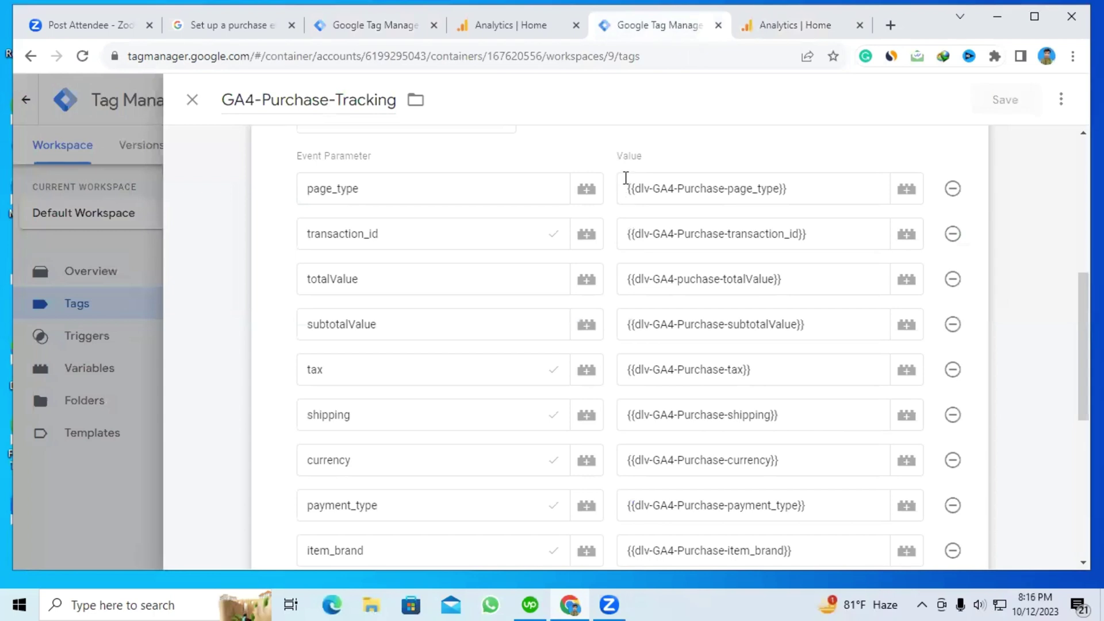
left_click(380, 26)
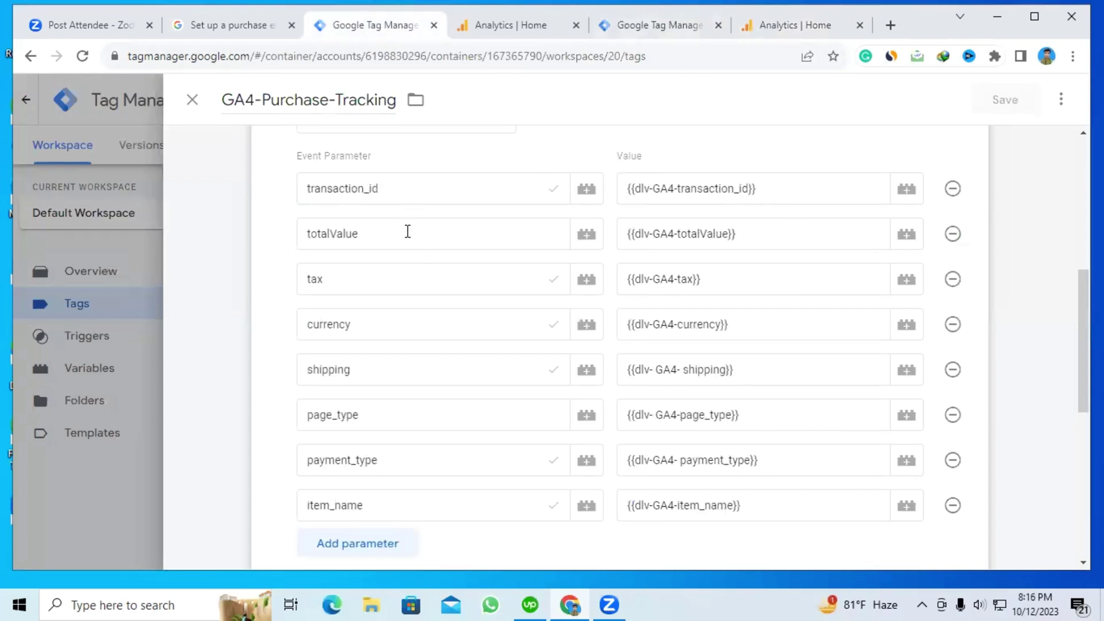
scroll(408, 231, "up", 1)
scroll(407, 231, "down", 5)
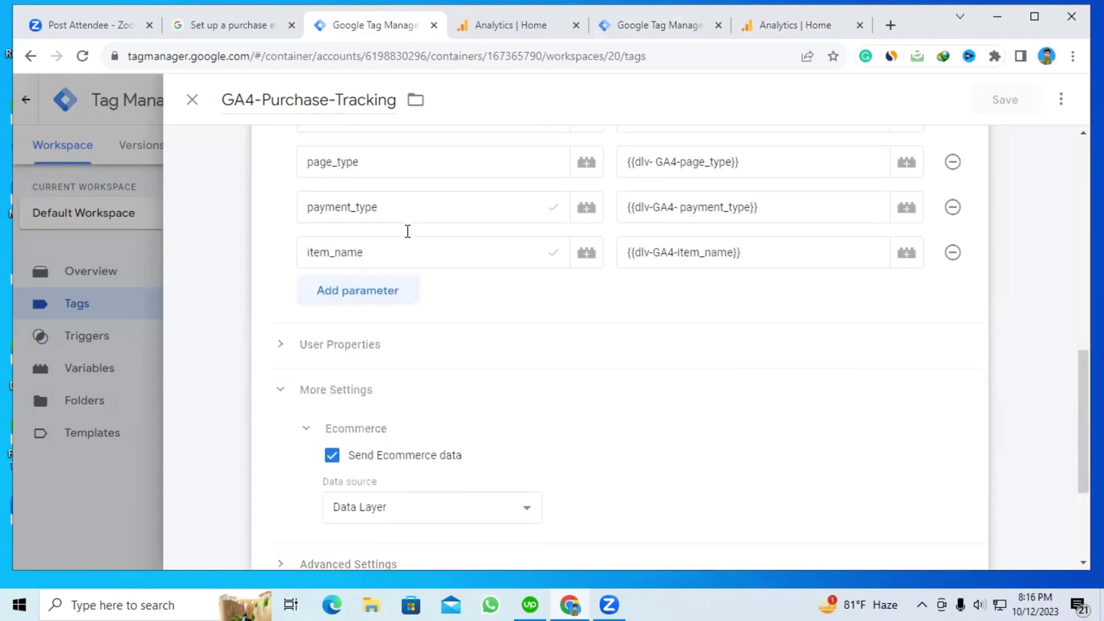
scroll(408, 231, "down", 1)
left_click(284, 326)
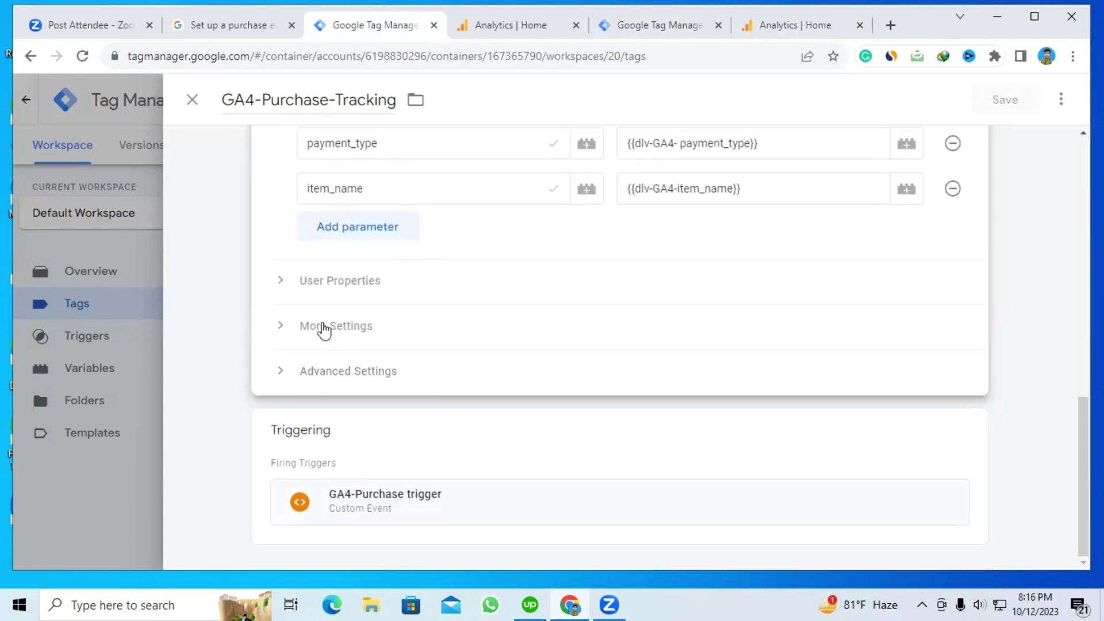
left_click(321, 327)
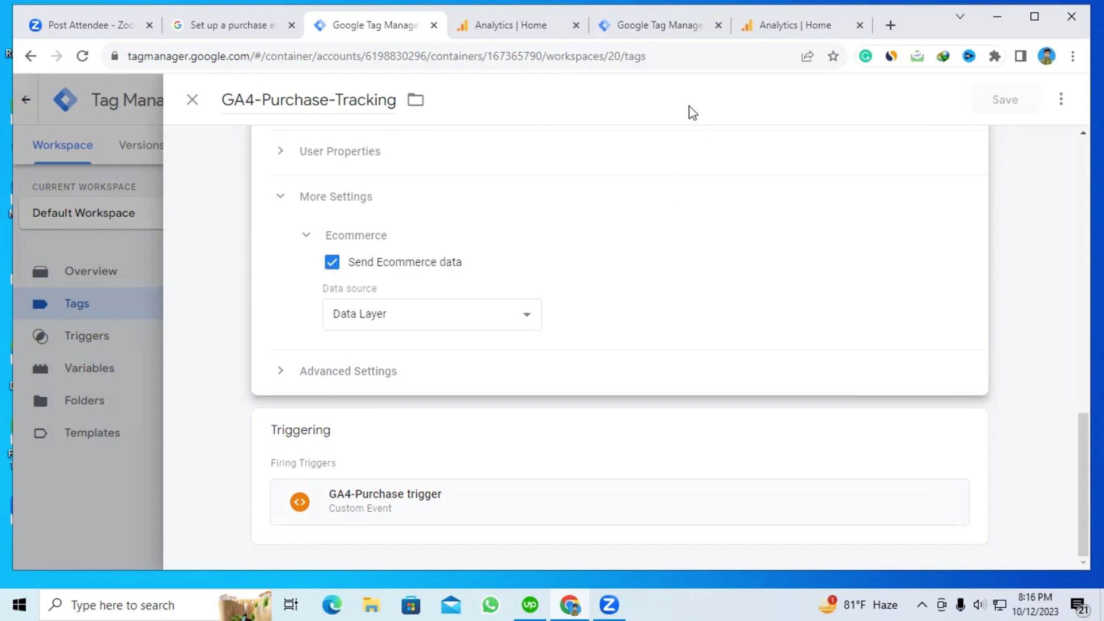
left_click(665, 26)
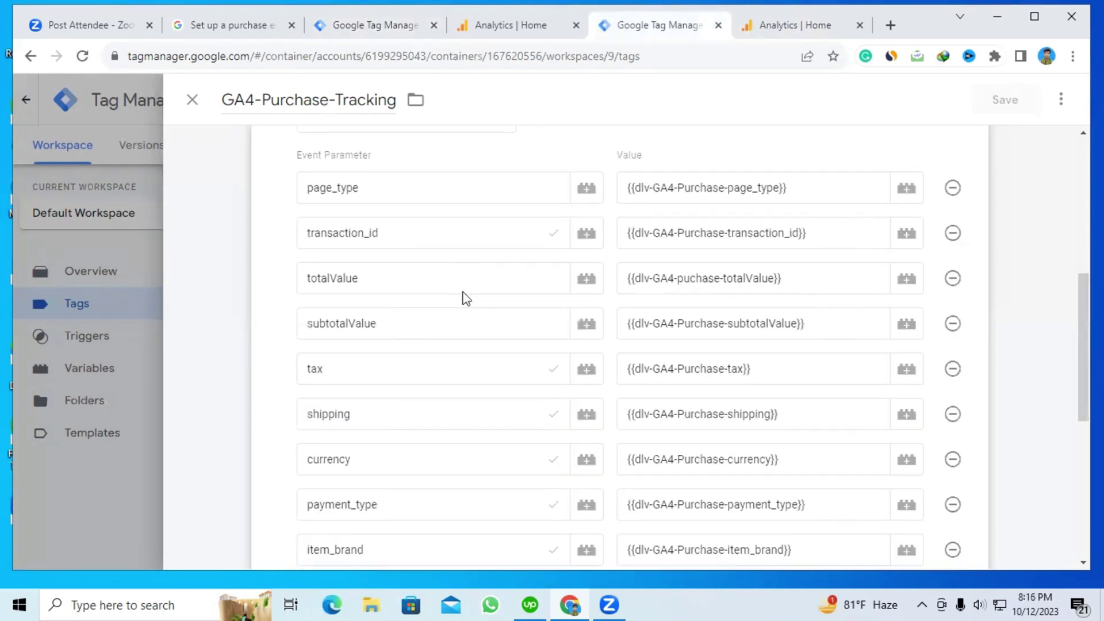
scroll(465, 297, "down", 5)
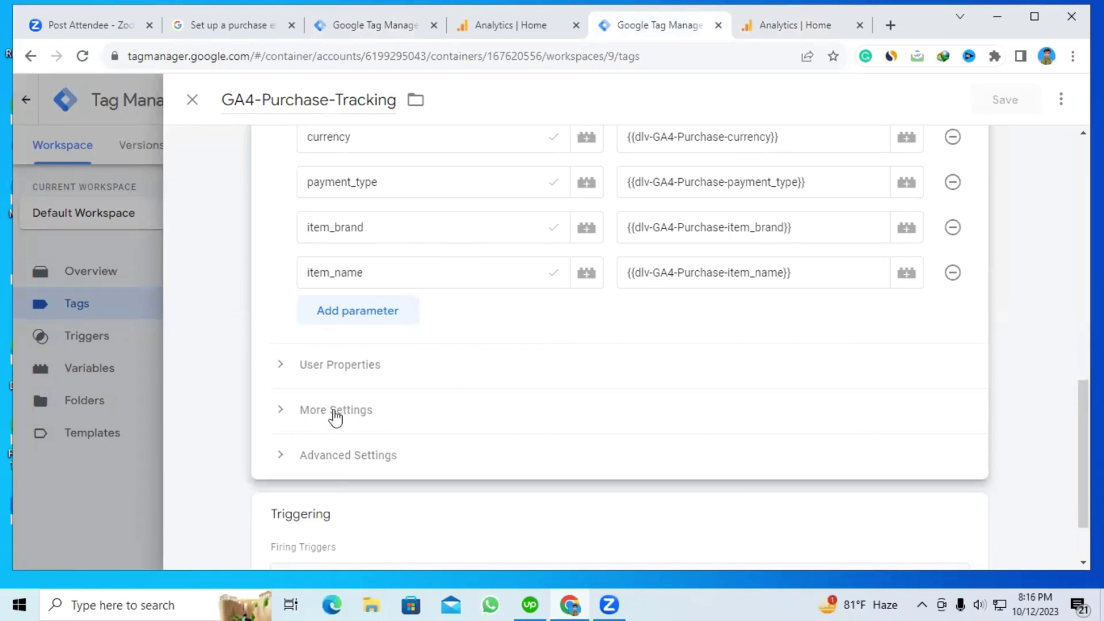
Expand the tag's Ecommerce settings and tick Send Ecommerce data.
left_click(336, 413)
scroll(426, 411, "down", 3)
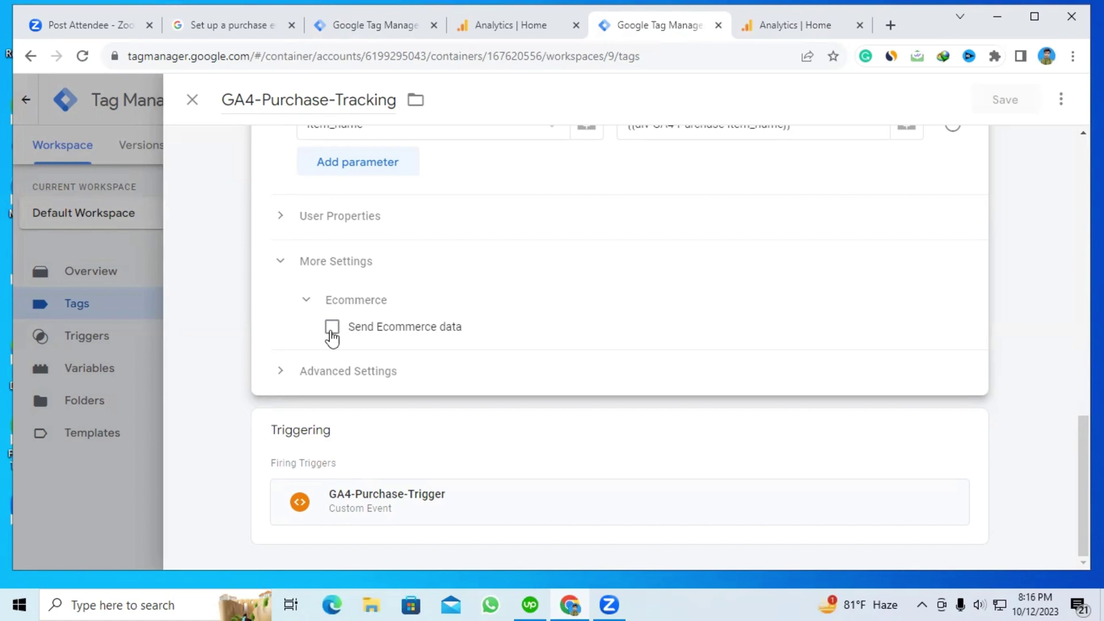
left_click(779, 25)
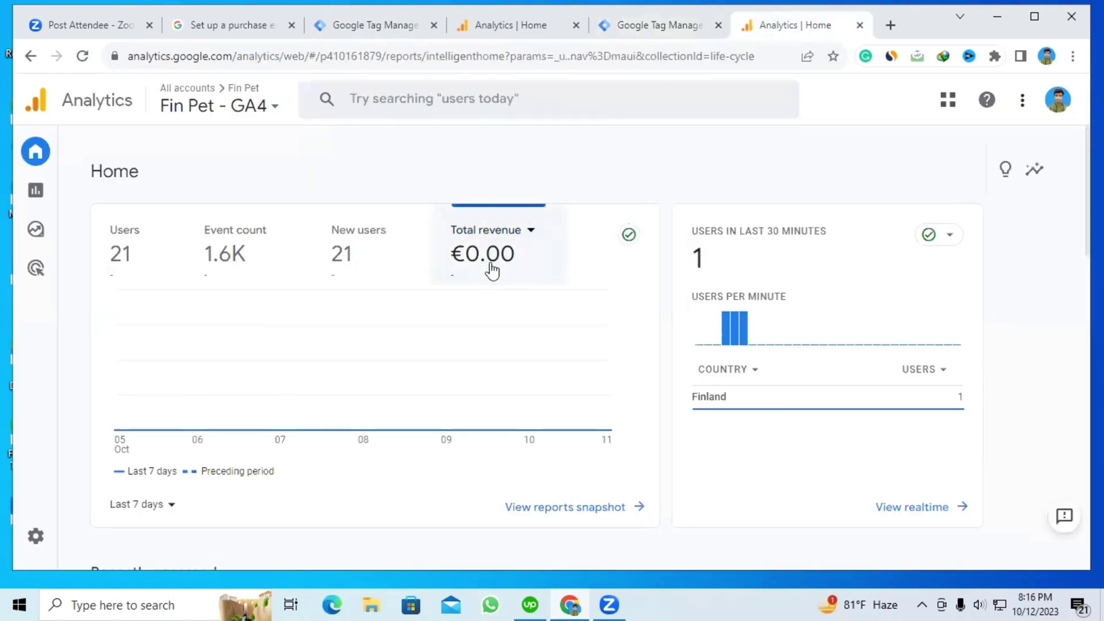
left_click(661, 24)
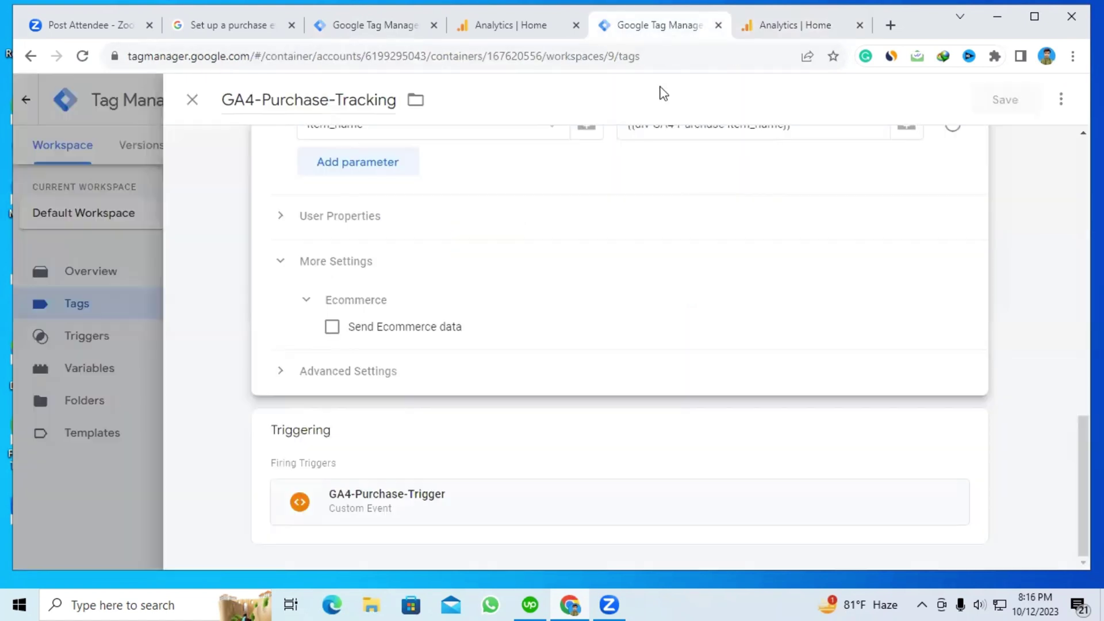
left_click(332, 329)
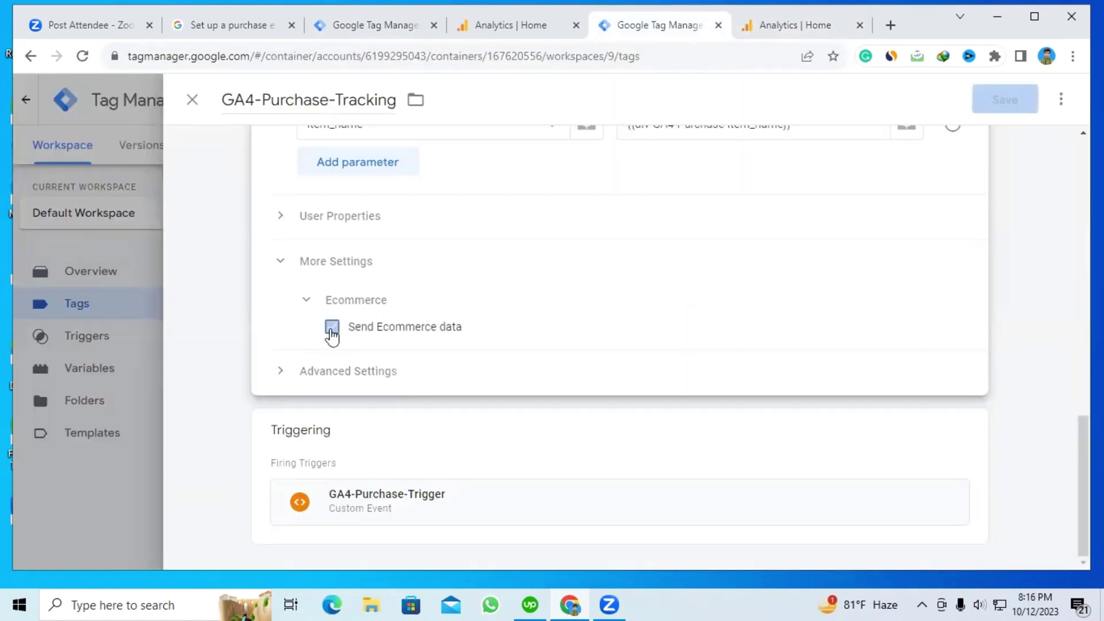
scroll(924, 218, "up", 4)
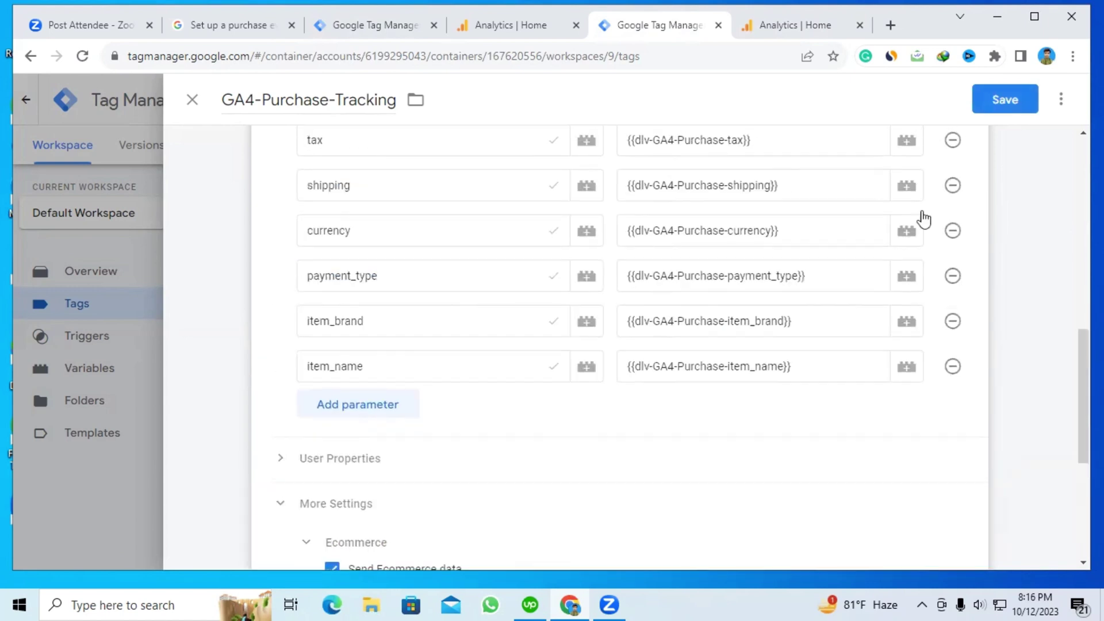
Save the GA4-Purchase-Tracking tag, checking the Analytics home before returning to the Tags list.
left_click(1004, 106)
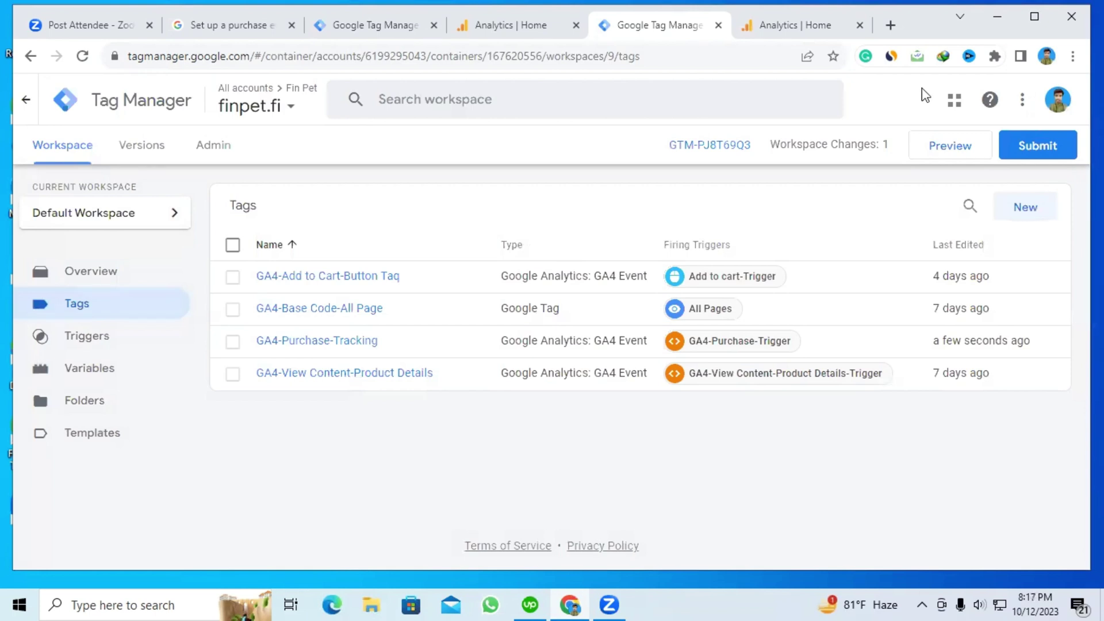
left_click(796, 26)
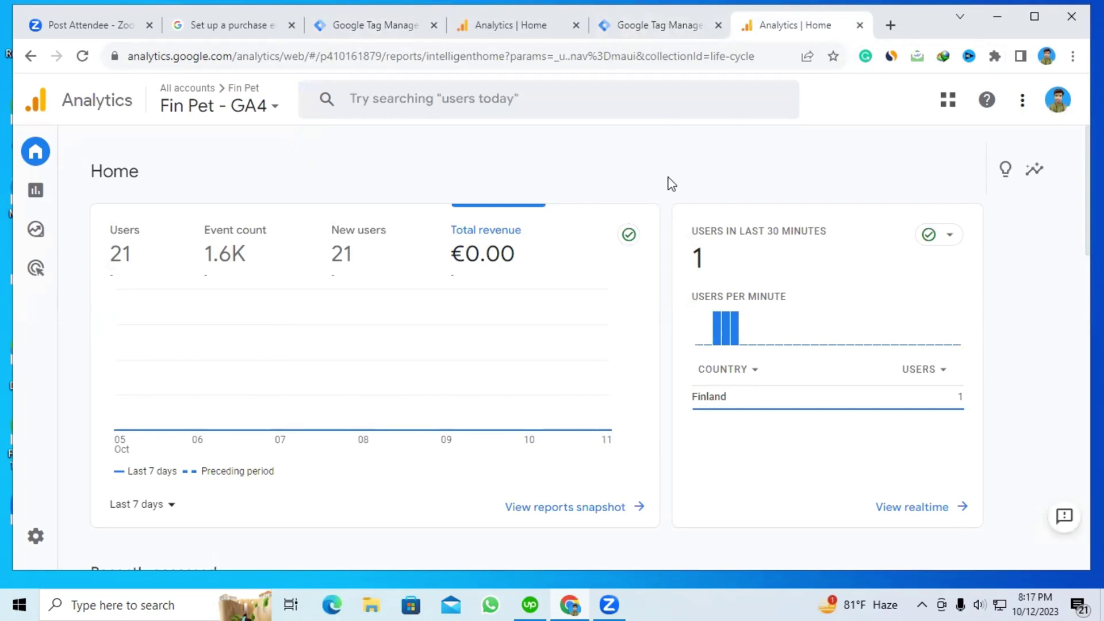
left_click(640, 23)
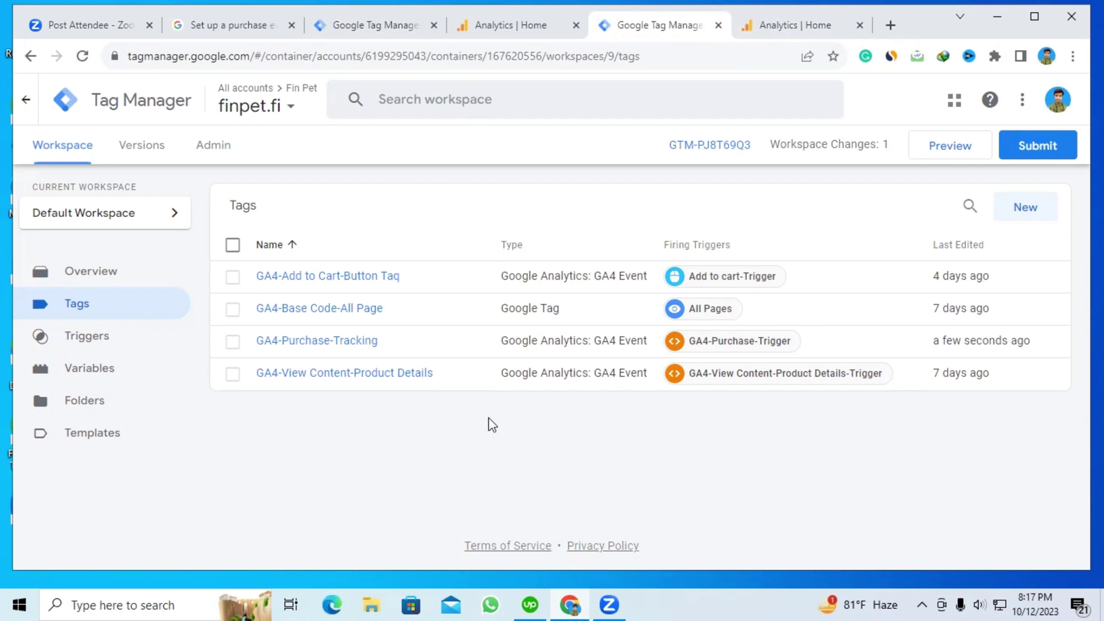
left_click(792, 23)
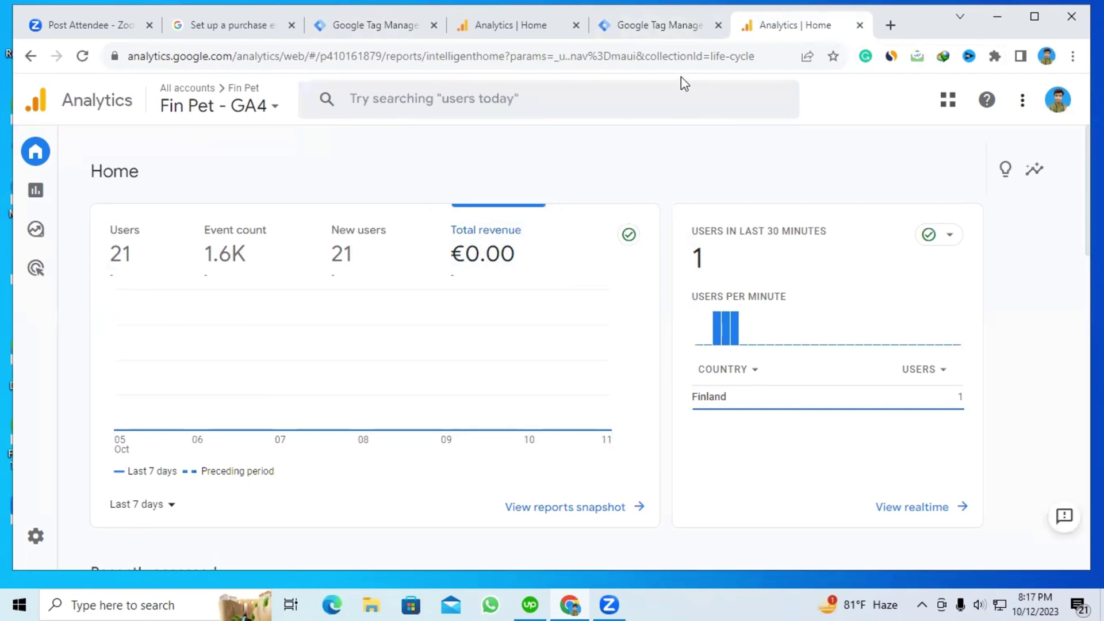
left_click(661, 27)
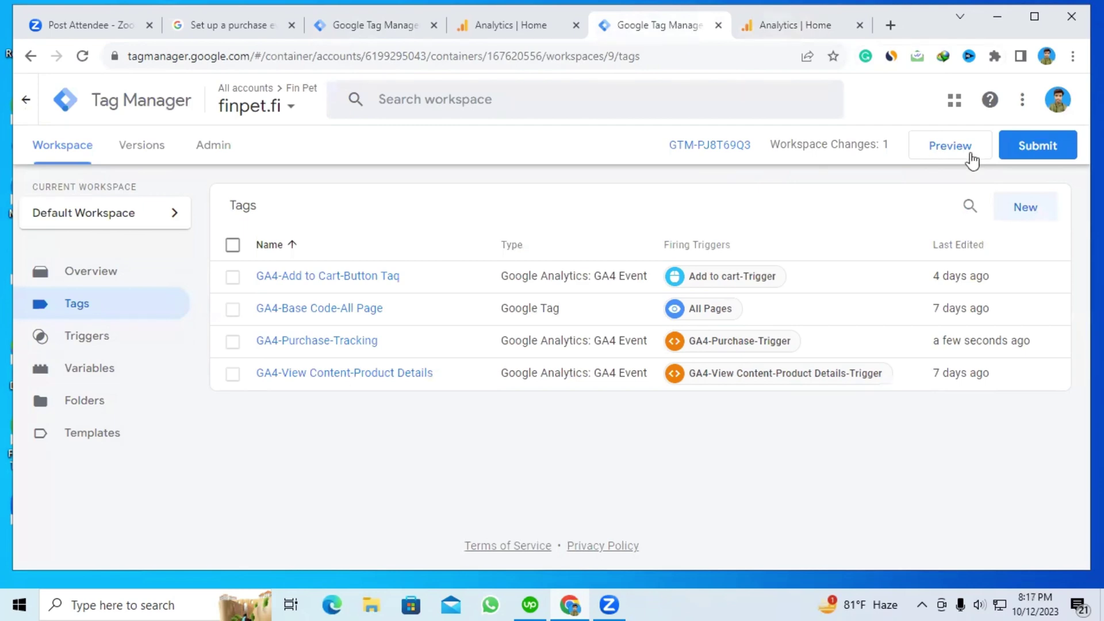
Submit and publish the workspace change as Version 9 without a version description.
left_click(1029, 148)
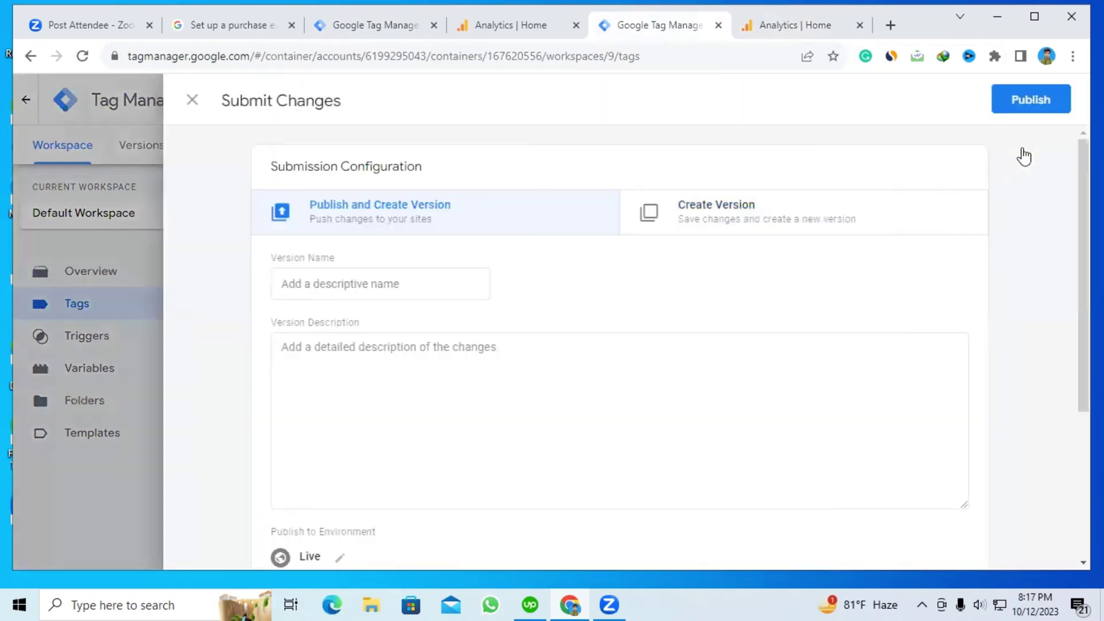
left_click(1040, 98)
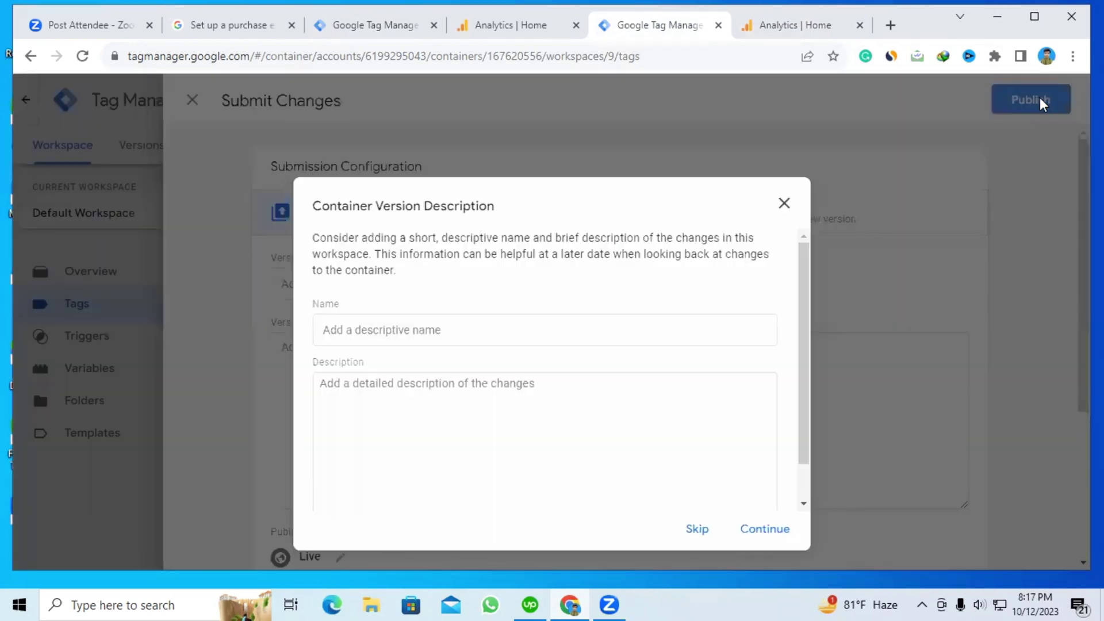
left_click(762, 529)
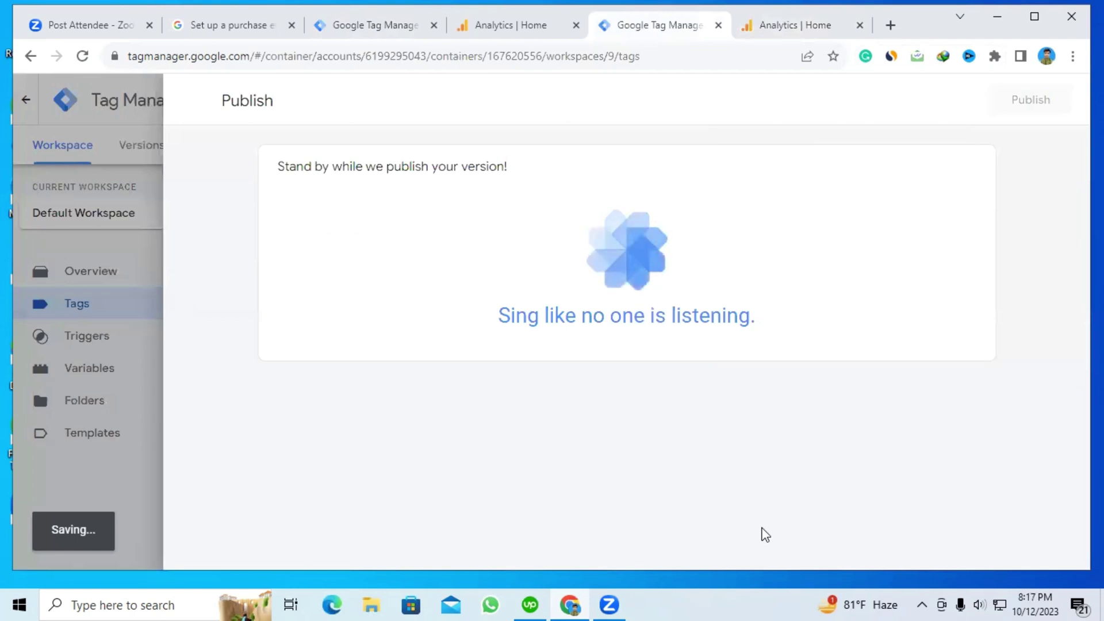